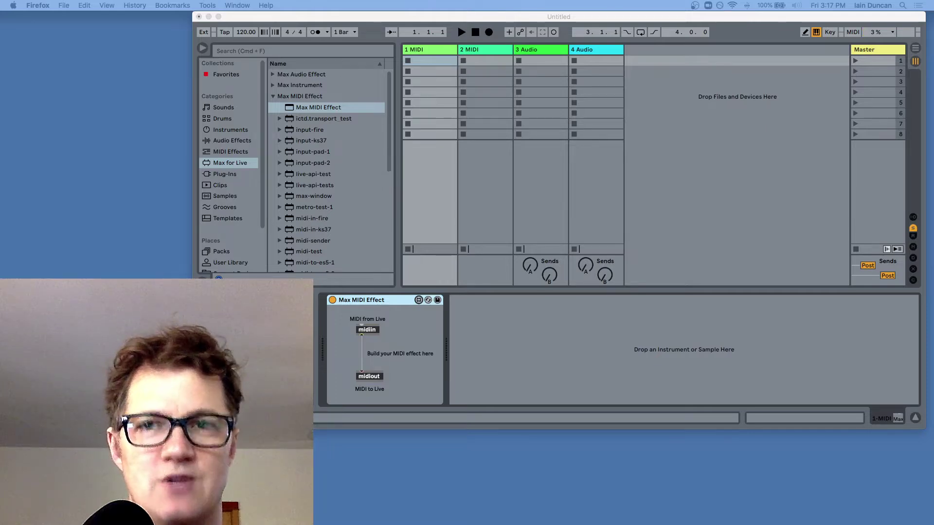
# - Switch to Firefox and read through the scheme-for-max GitHub repository page and its README
pyautogui.press('super+Tab')
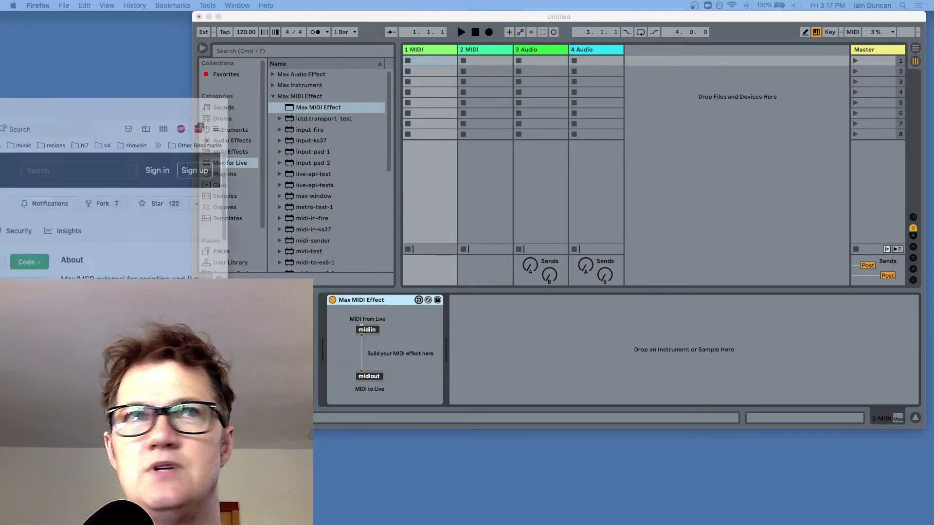
pyautogui.moveTo(628, 7); pyautogui.dragTo(646, 9)
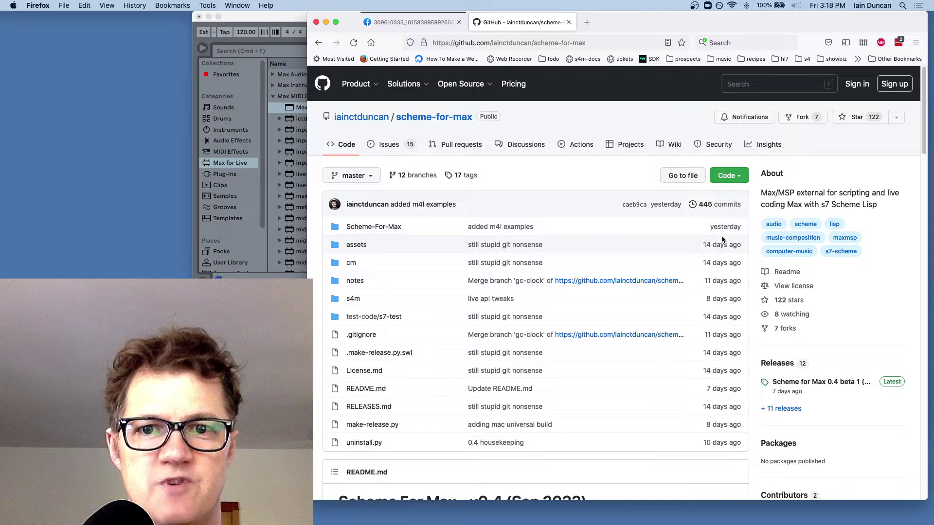
pyautogui.scroll(-3, 465, 344)
pyautogui.scroll(-10, 465, 344)
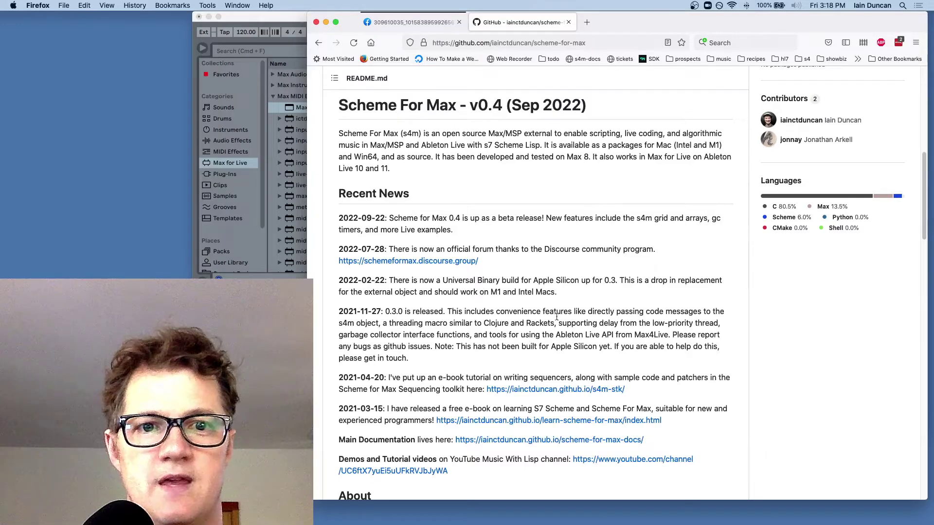
pyautogui.scroll(4, 663, 280)
pyautogui.scroll(3, 663, 281)
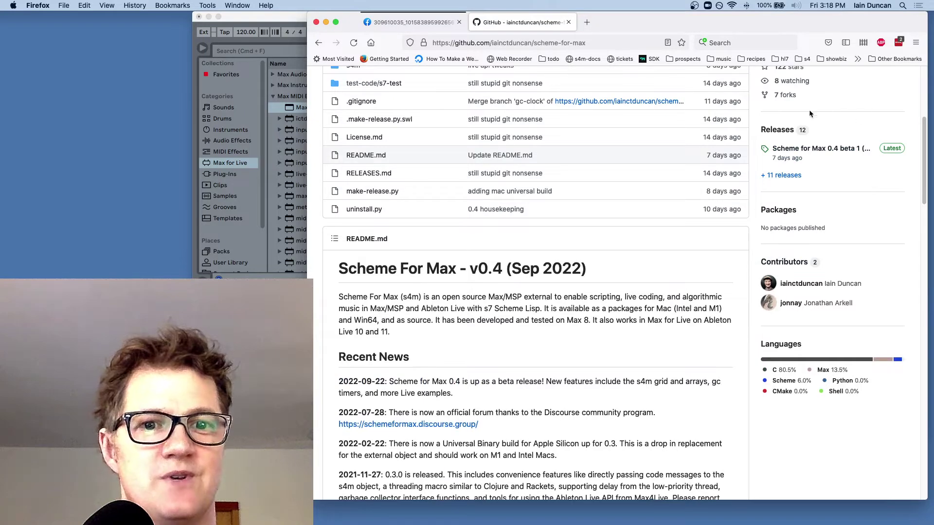
# - Open the repository's releases page and review the Scheme for Max 0.4 beta 1 instructions and download assets
pyautogui.click(785, 134)
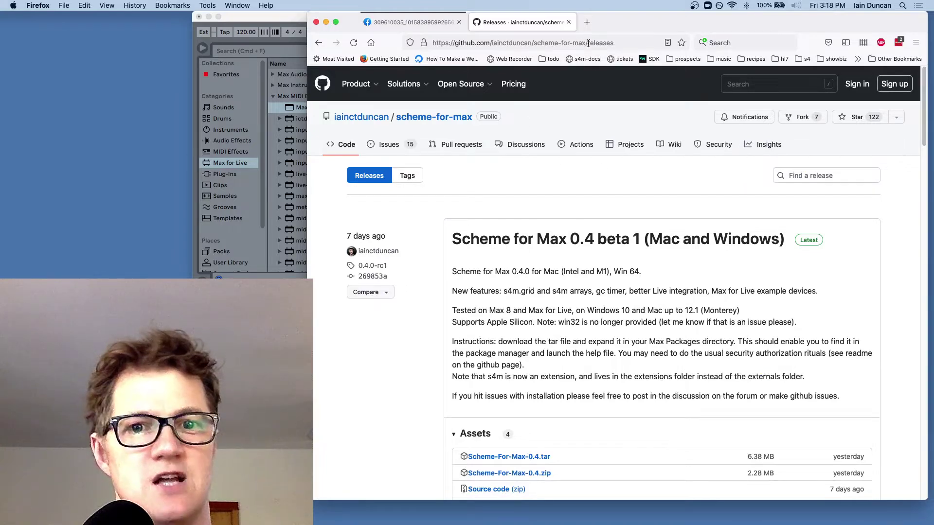
pyautogui.scroll(-1, 507, 362)
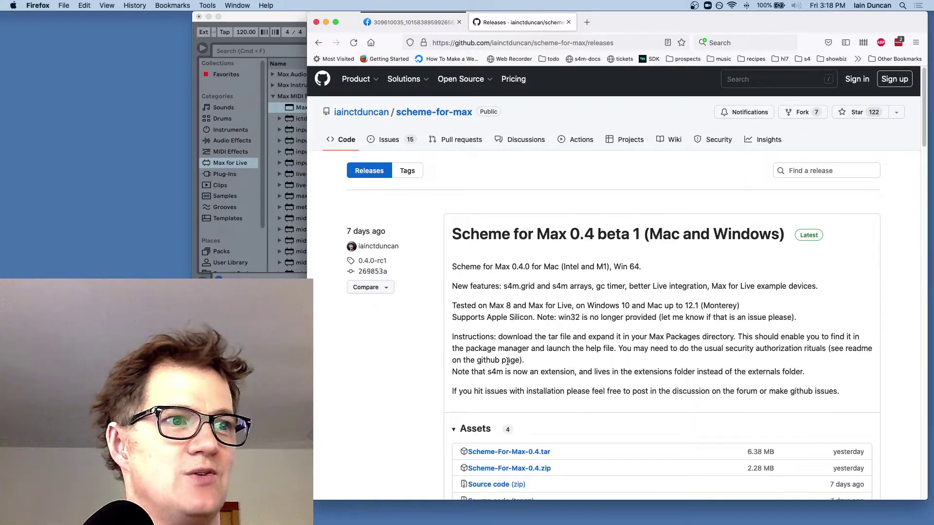
pyautogui.scroll(-5, 506, 362)
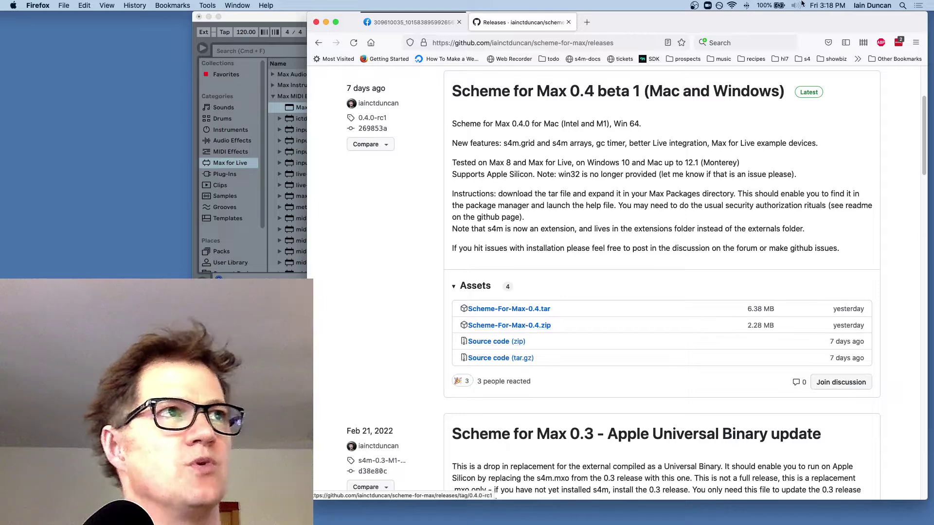
pyautogui.press('super+m')
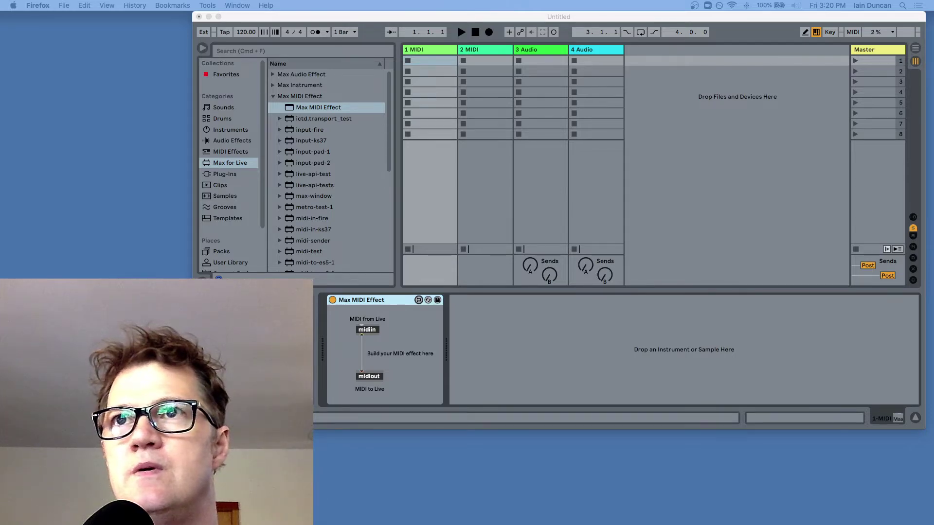
# - View the Max 8 Packages folder in Finder and the browser image of Live's Max Application preference
pyautogui.press('super+Tab')
pyautogui.moveTo(397, 26); pyautogui.dragTo(615, 27)
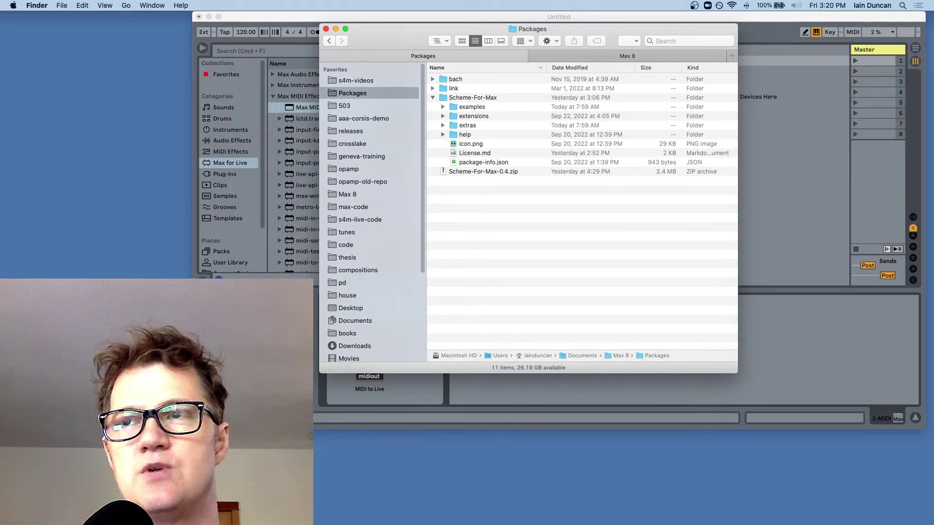
pyautogui.moveTo(0, 31); pyautogui.dragTo(541, 22)
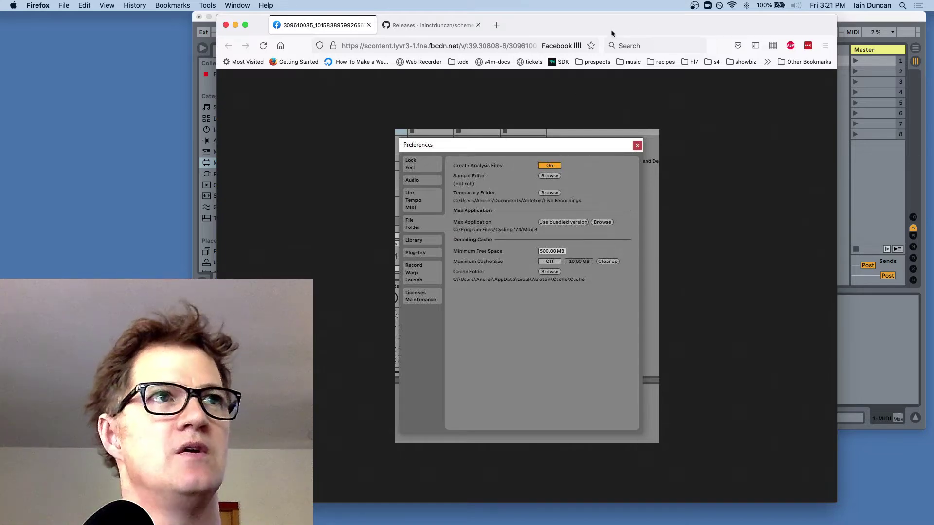
pyautogui.press('super+m')
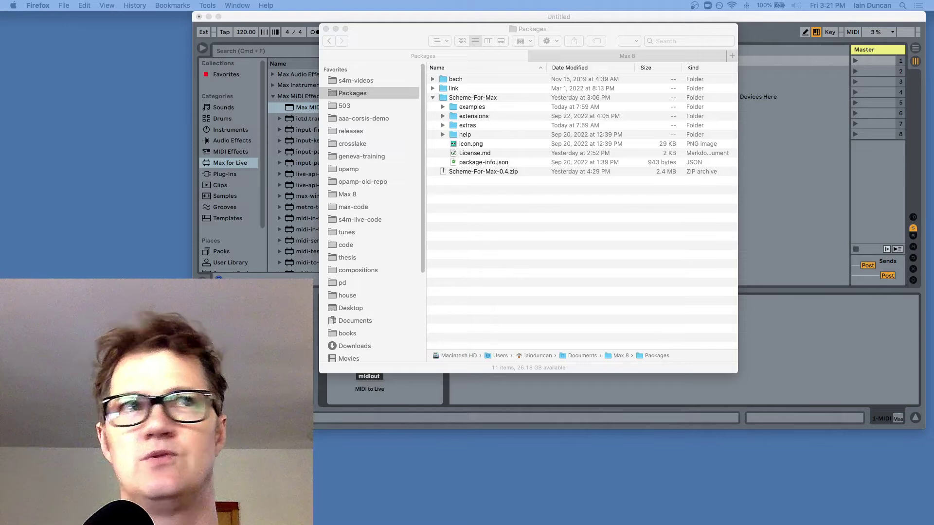
# - Switch to Ableton Live and open the File Folder section of its preferences
pyautogui.press('super+Tab')
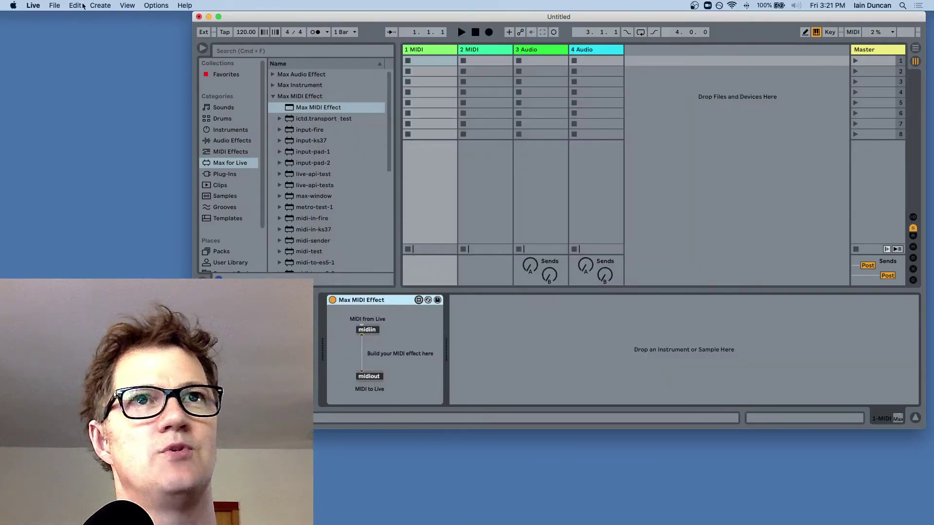
pyautogui.click(33, 6)
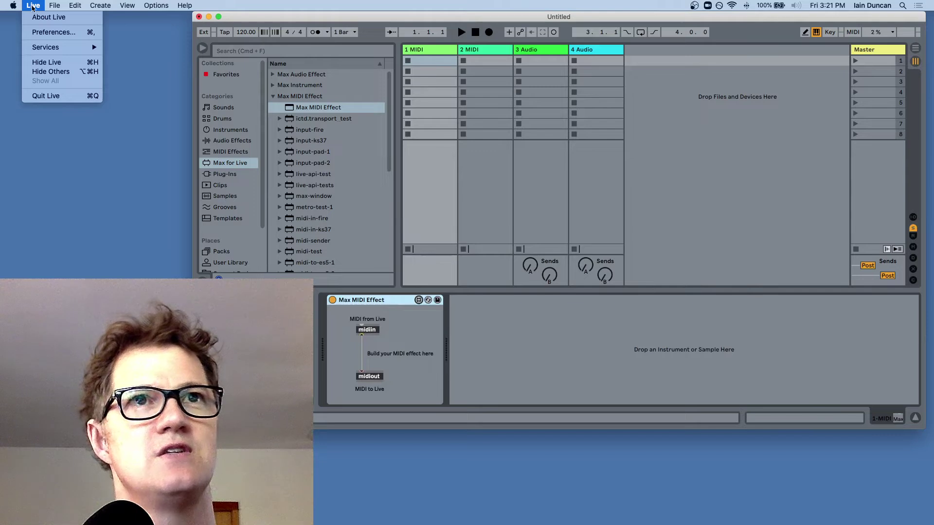
pyautogui.click(49, 32)
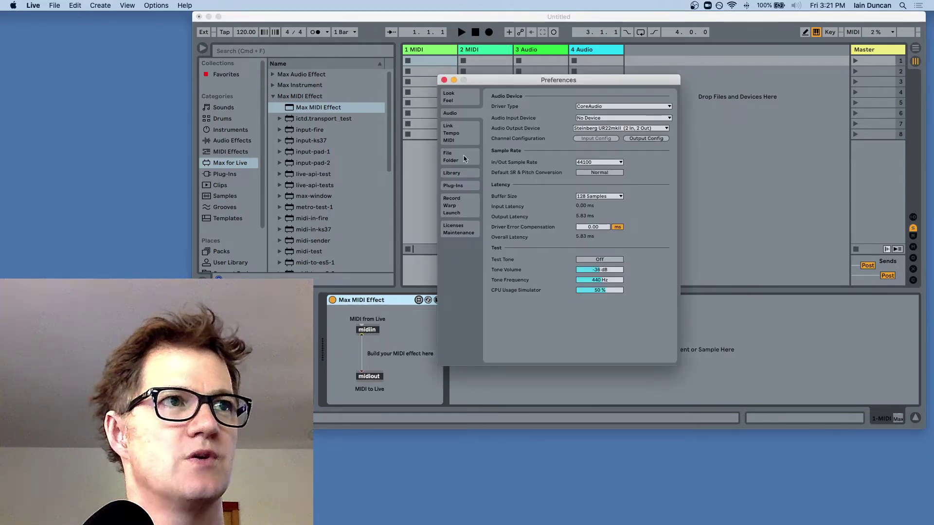
pyautogui.click(459, 159)
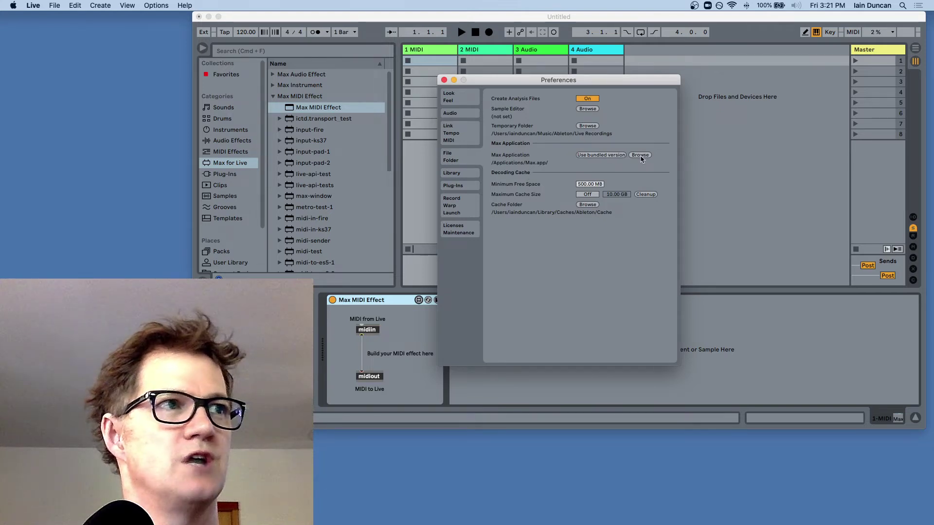
# - Set the Max Application preference to the bundled version and acknowledge the restart note
pyautogui.click(593, 156)
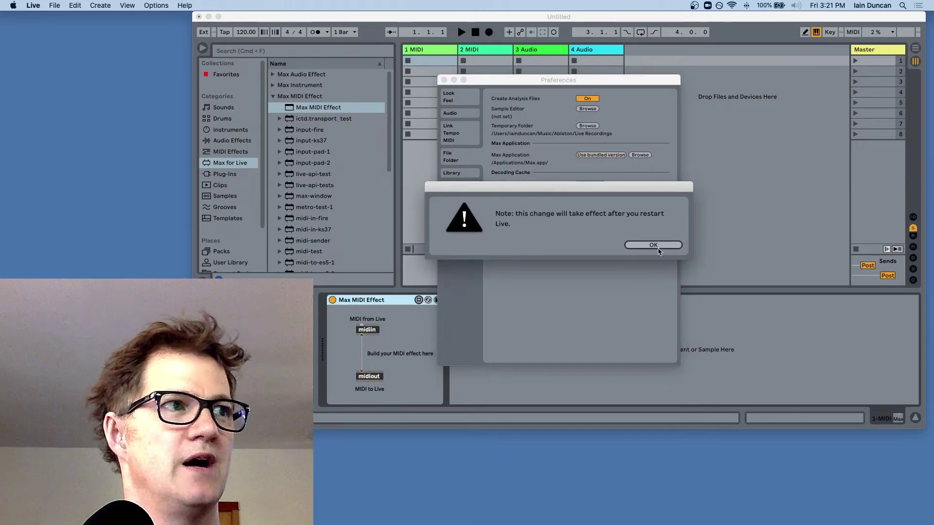
pyautogui.click(655, 247)
# - Set the Max Application preference to Max.app from the Applications folder and acknowledge the restart note
pyautogui.click(640, 155)
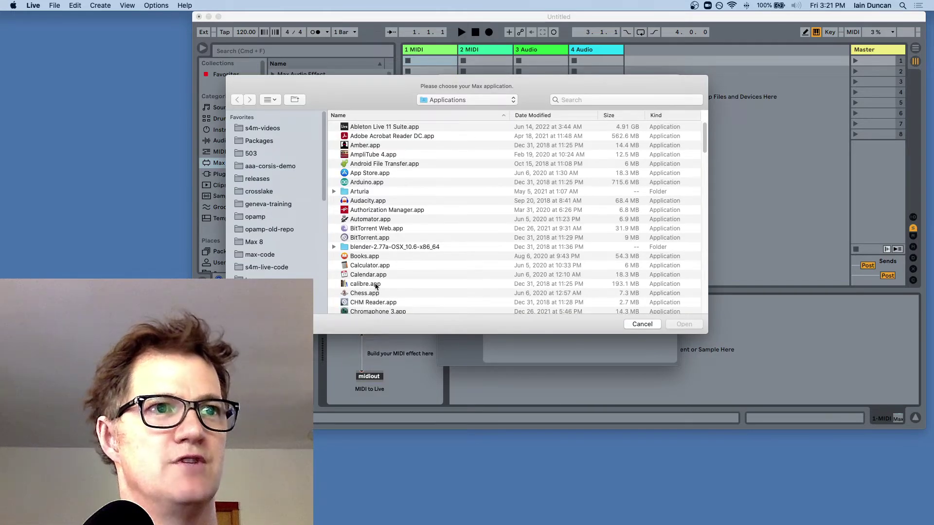
pyautogui.scroll(-1, 376, 287)
pyautogui.scroll(-15, 376, 286)
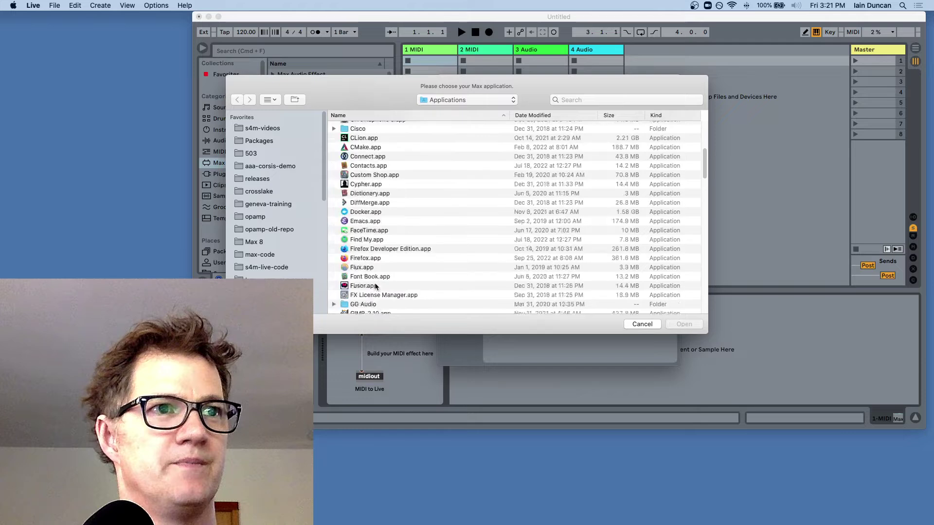
pyautogui.scroll(-5, 376, 287)
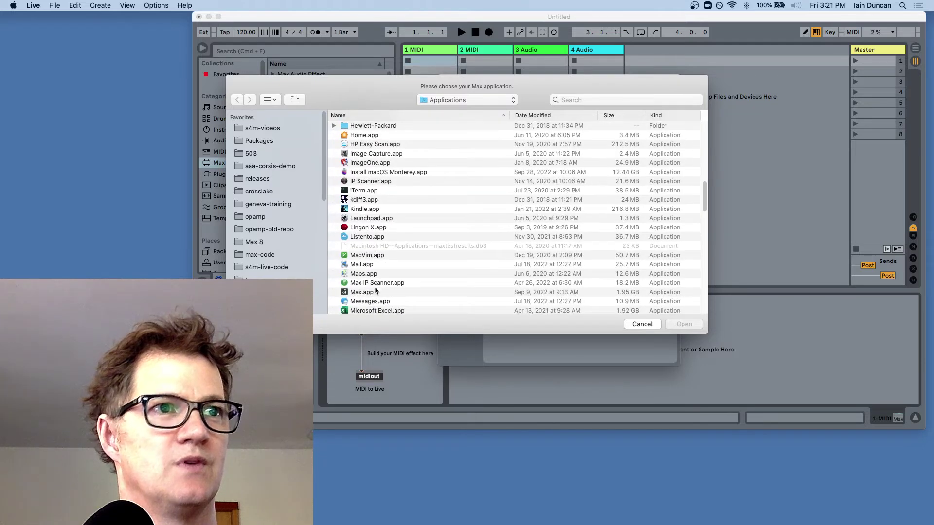
pyautogui.click(370, 293)
pyautogui.click(684, 324)
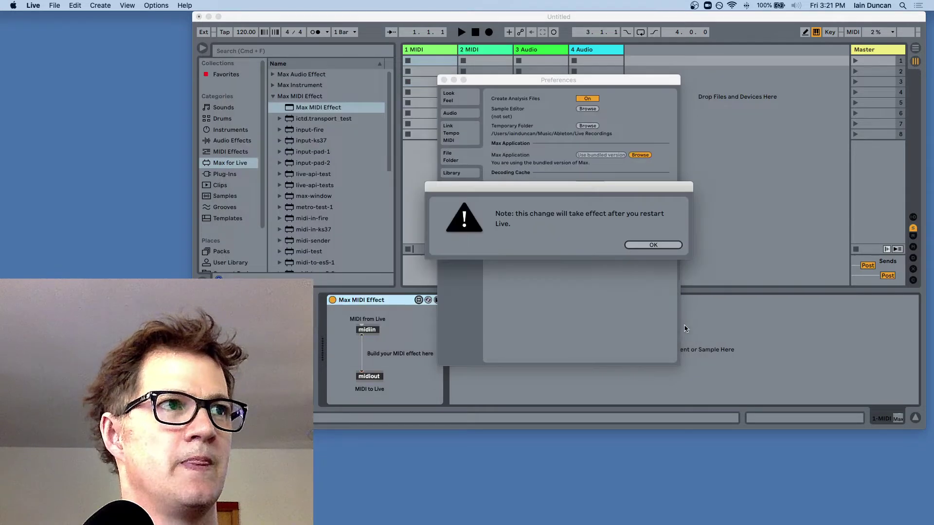
pyautogui.click(654, 245)
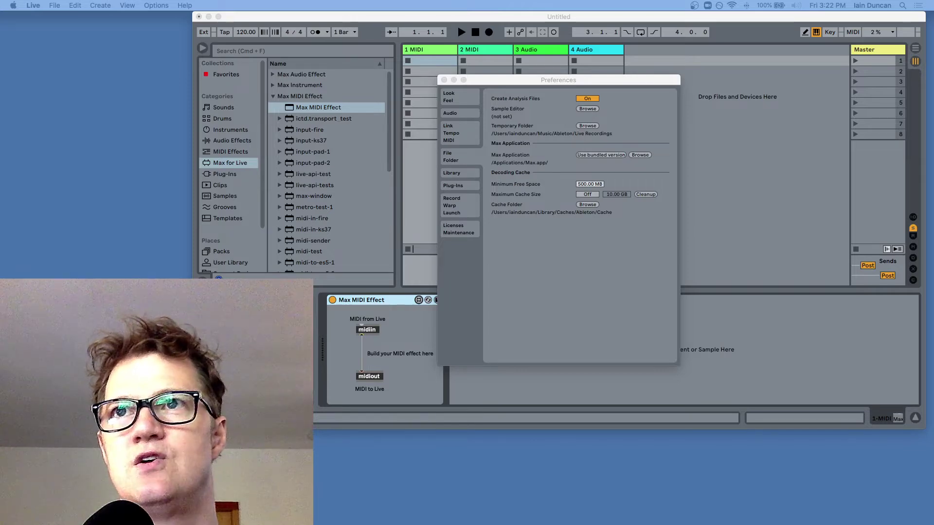
# - Switch to Finder's Packages folder, collapse the Scheme-For-Max examples folder and select Scheme-For-Max-0.4.zip
pyautogui.press('super+Tab')
pyautogui.moveTo(442, 40); pyautogui.dragTo(581, 27)
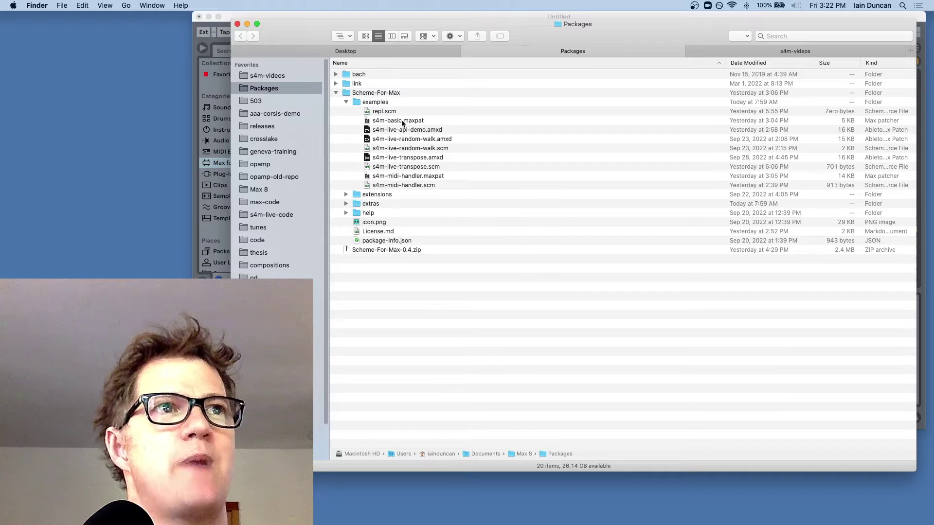
pyautogui.click(346, 102)
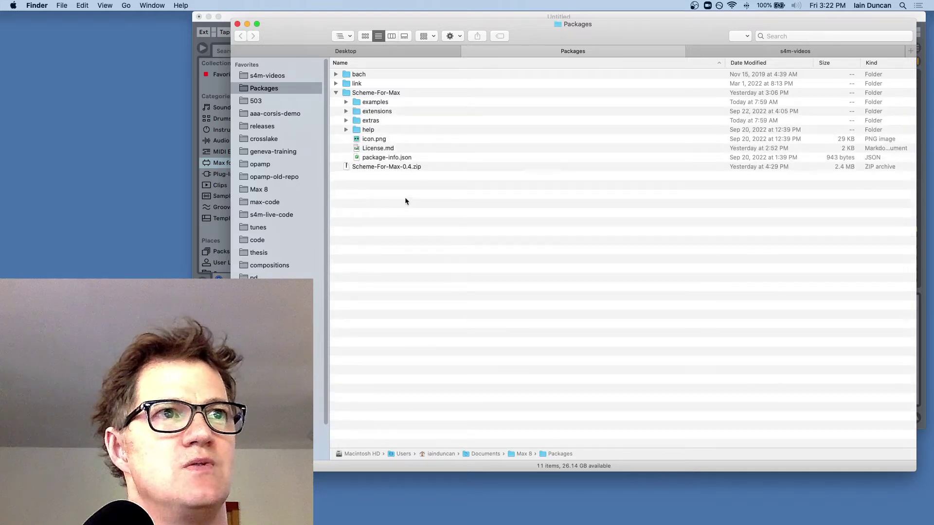
pyautogui.click(421, 167)
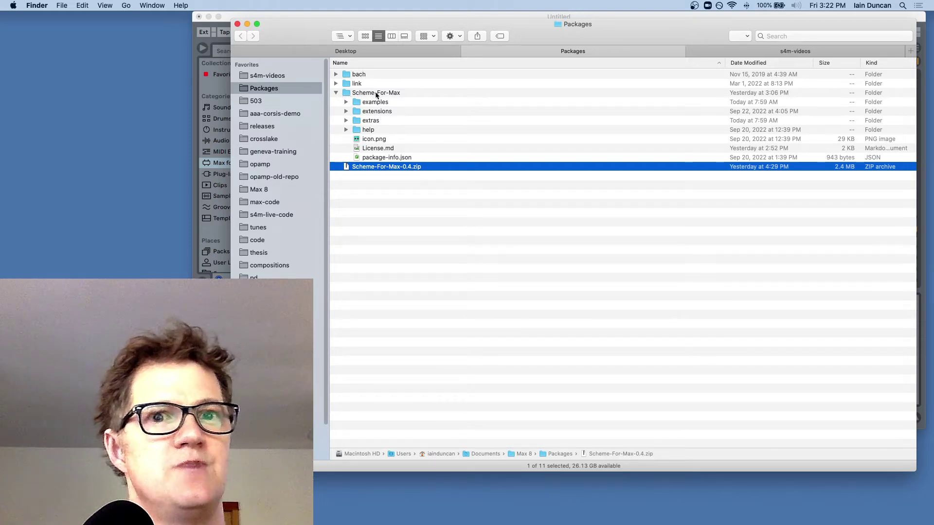
# - Inspect the contents of the extensions, extras and examples folders in the Scheme-For-Max package, and move Finder out of the way
pyautogui.click(347, 112)
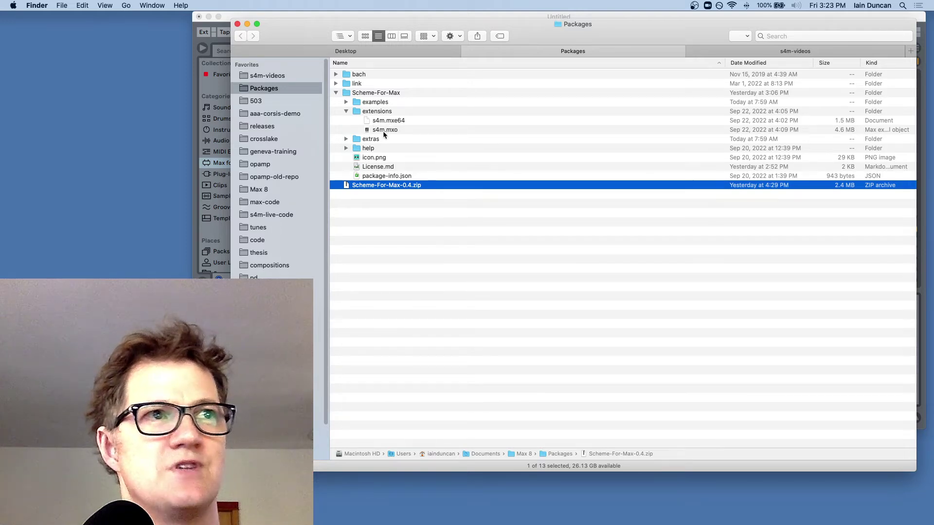
pyautogui.click(346, 139)
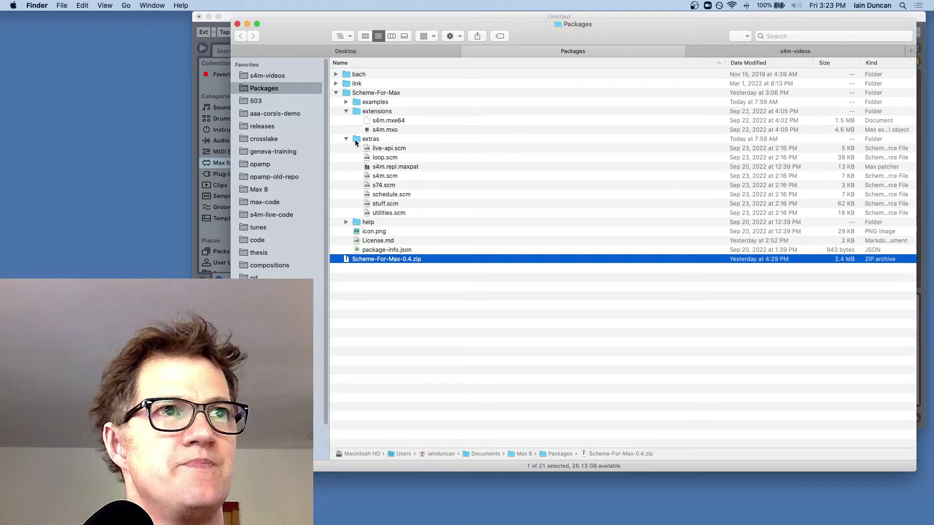
pyautogui.click(346, 139)
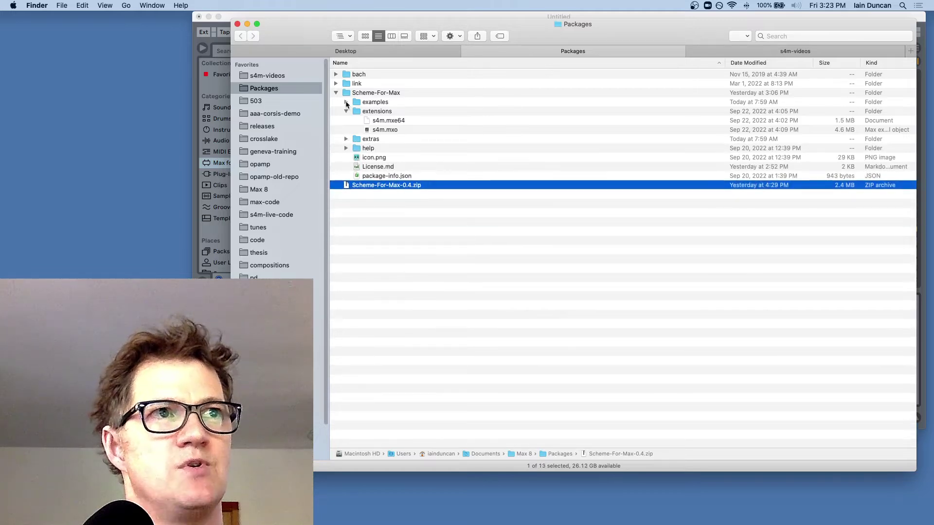
pyautogui.click(346, 102)
pyautogui.click(346, 102)
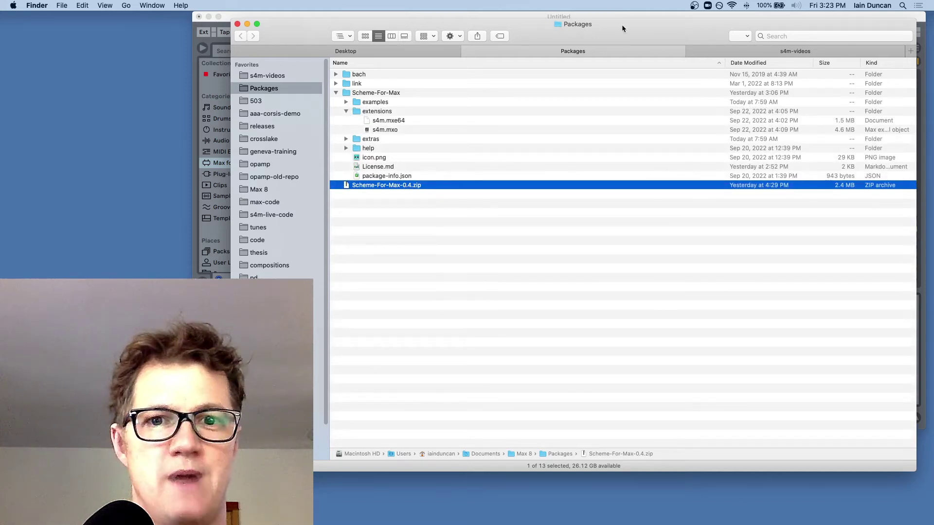
pyautogui.moveTo(622, 28); pyautogui.dragTo(457, 62)
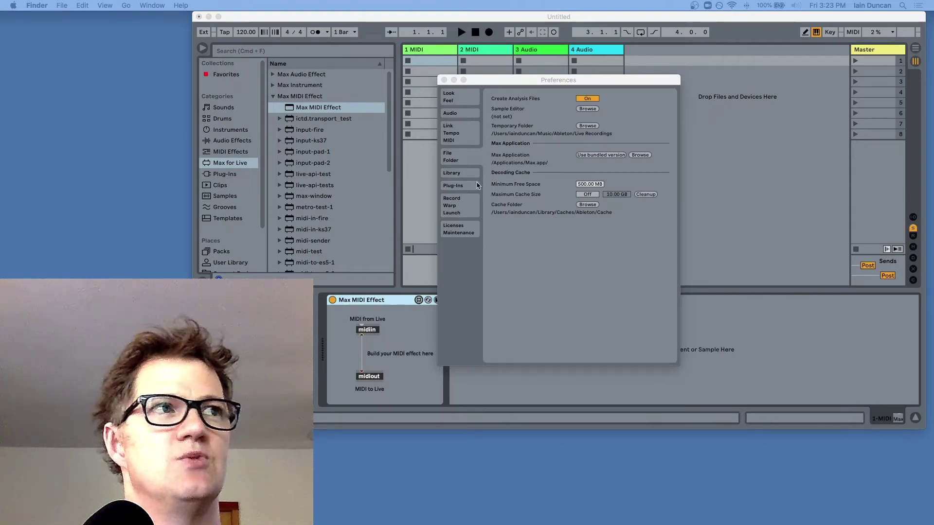
# - Close Live's preferences and open the Max MIDI Effect device on the 1 MIDI track for editing in Max
pyautogui.click(444, 80)
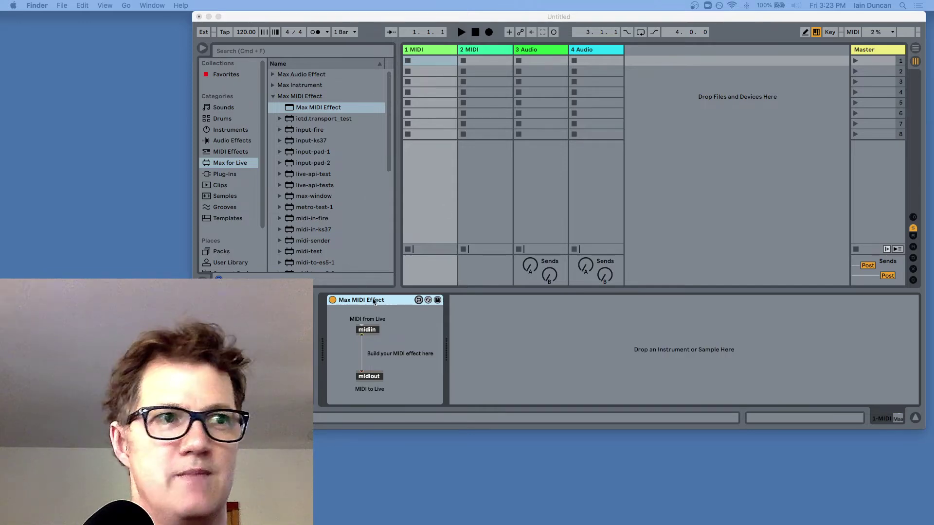
pyautogui.click(374, 303)
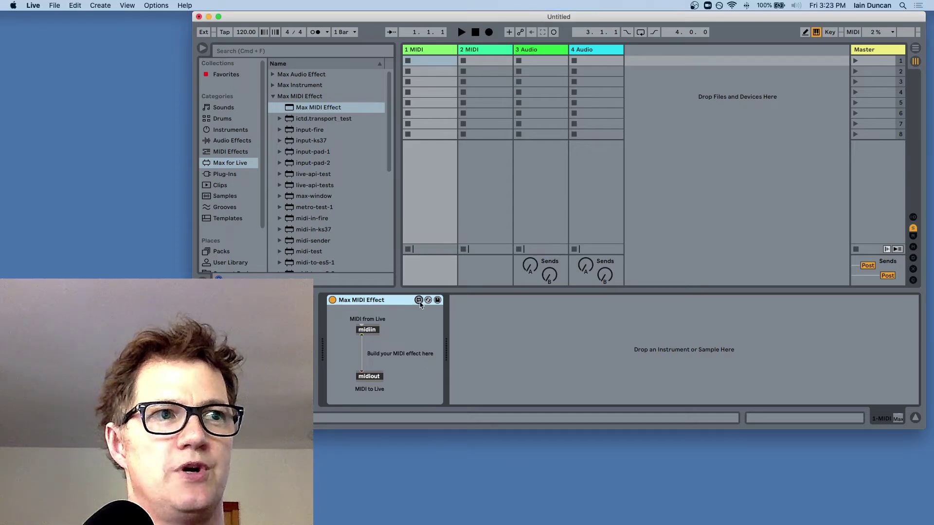
pyautogui.click(419, 300)
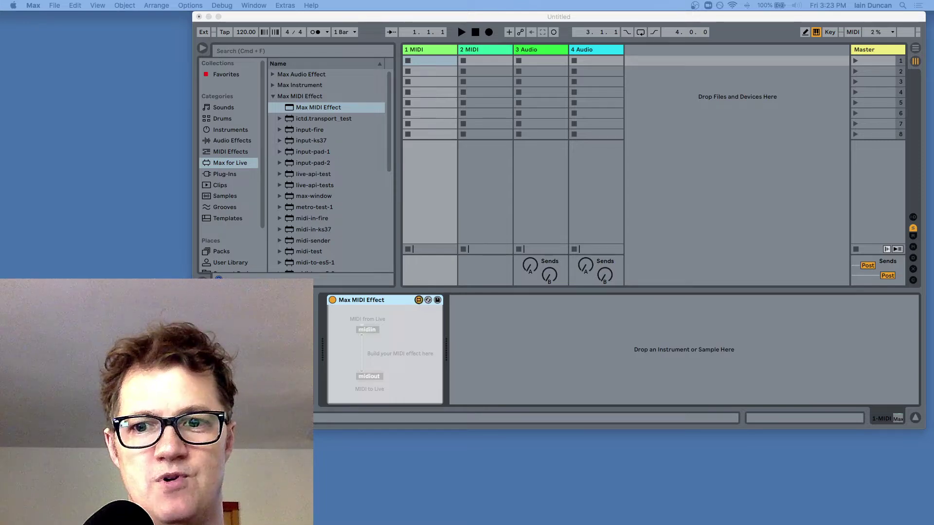
pyautogui.click(428, 300)
# - Enlarge the Max MIDI Effect patcher window and reposition it clear of the webcam area
pyautogui.moveTo(404, 192); pyautogui.dragTo(427, 155)
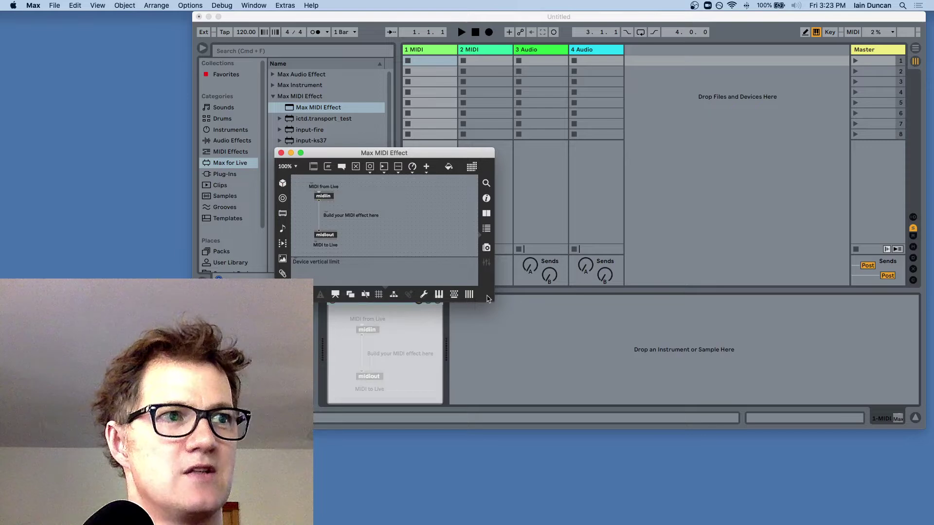
pyautogui.moveTo(492, 300); pyautogui.dragTo(687, 384)
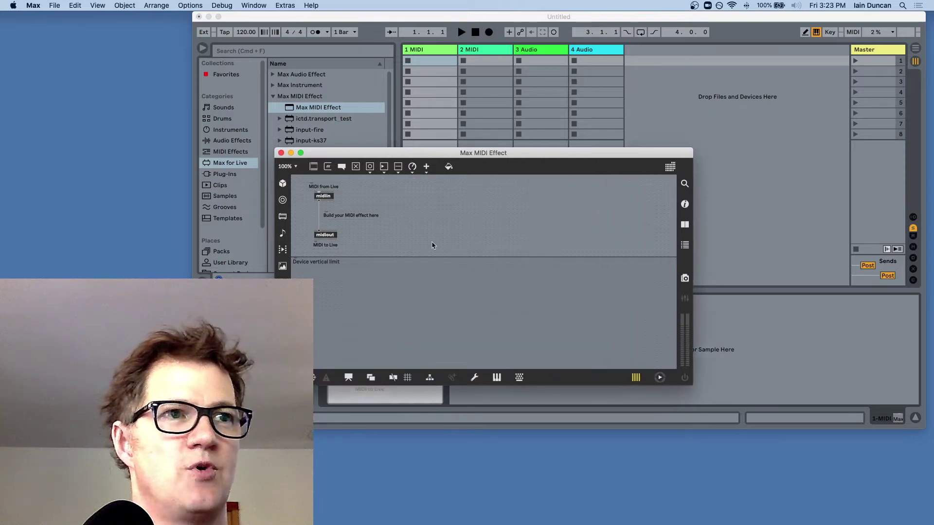
pyautogui.moveTo(472, 157)
pyautogui.mouseDown()
pyautogui.moveTo(505, 154)
pyautogui.moveTo(481, 148)
pyautogui.mouseUp()
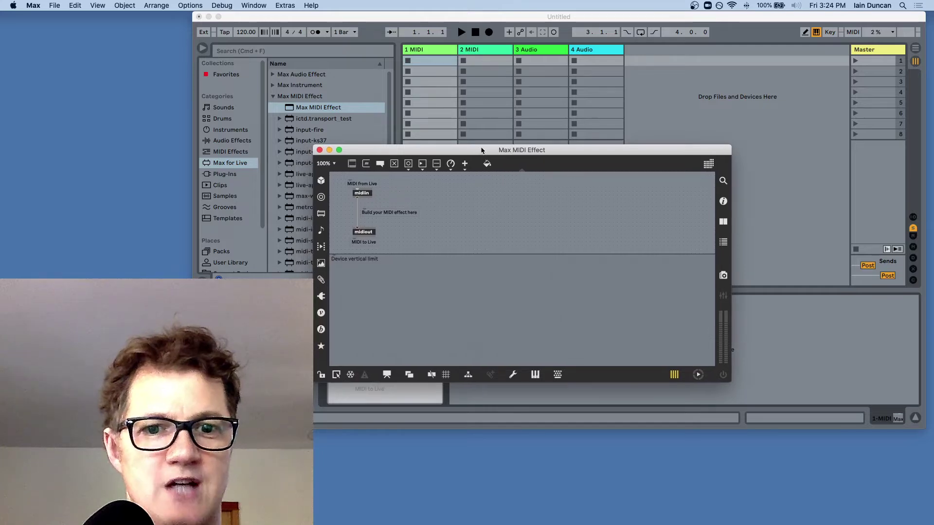
# - Show and clear the Max console, close the Max MIDI Effect patcher and quit Max
pyautogui.click(723, 243)
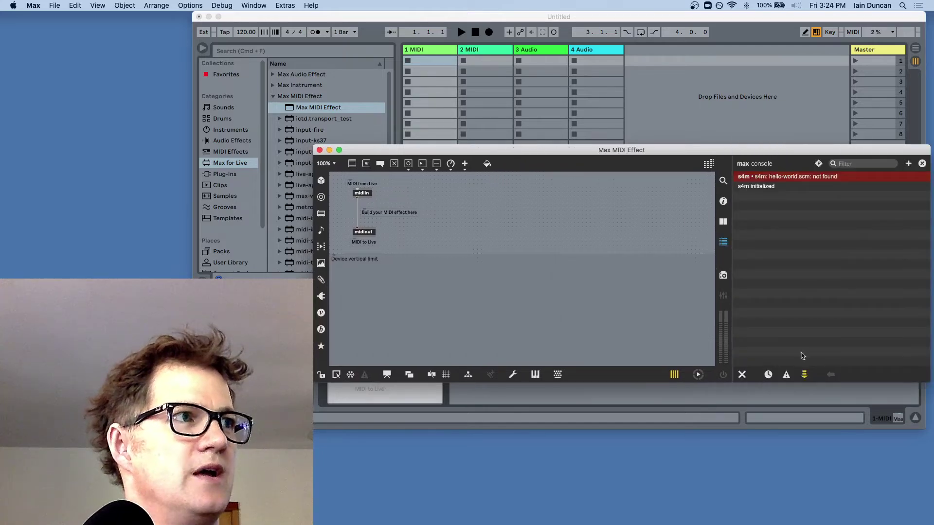
pyautogui.click(742, 375)
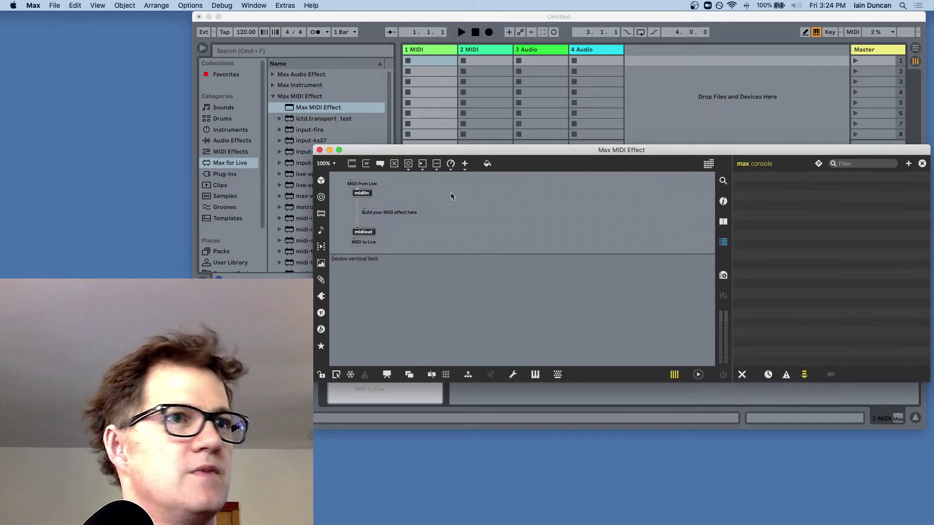
pyautogui.click(319, 151)
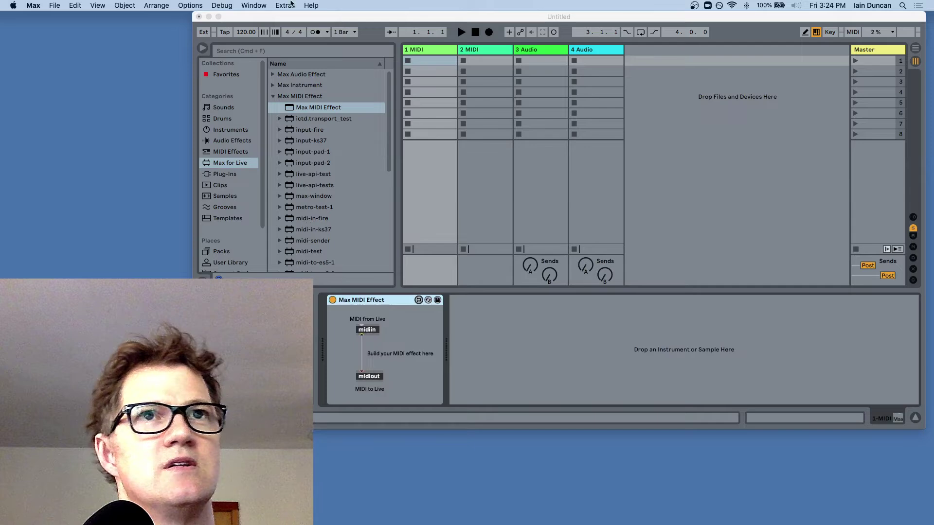
pyautogui.click(38, 5)
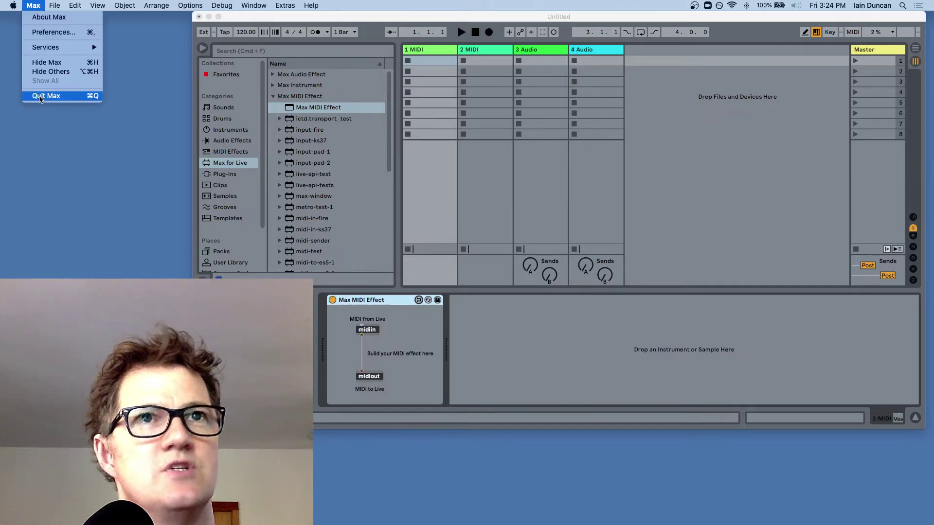
pyautogui.click(41, 101)
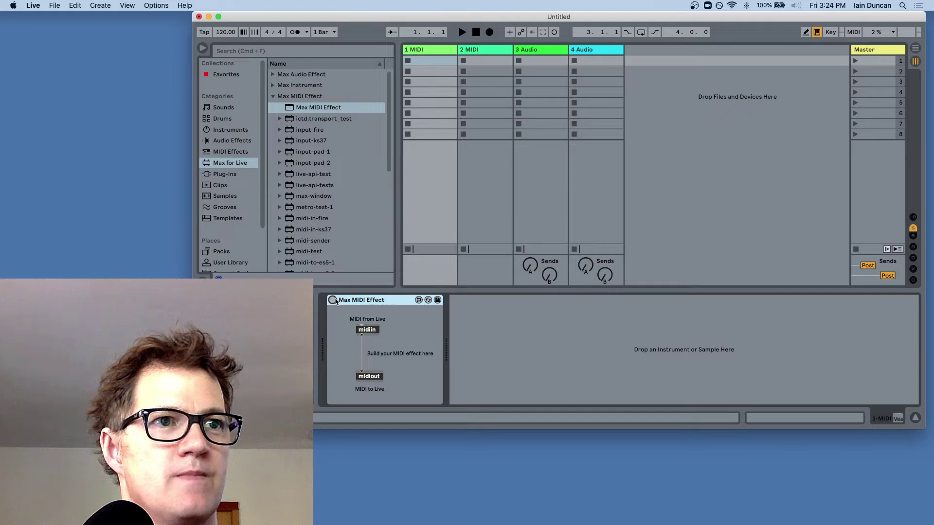
# - Reopen the Max MIDI Effect device for editing, show the Max console, and enlarge the patcher window with a wider patching area
pyautogui.click(419, 301)
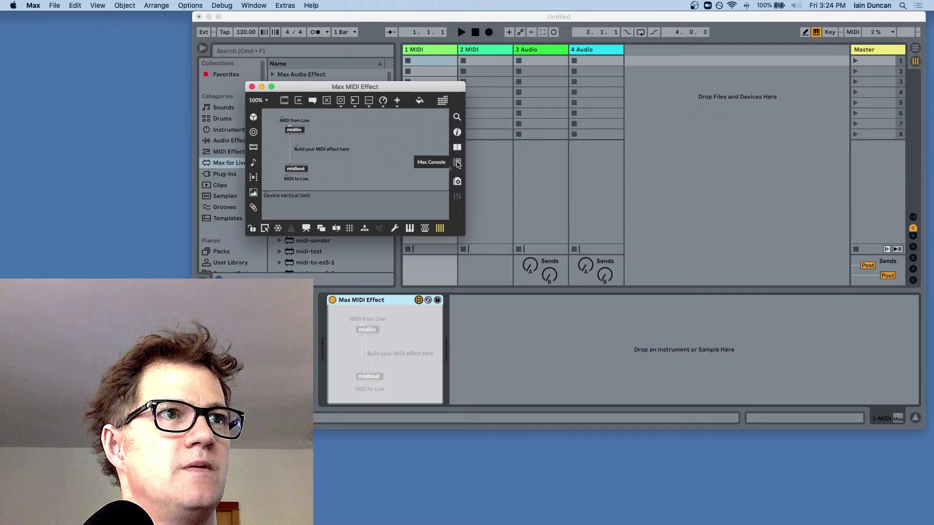
pyautogui.click(457, 162)
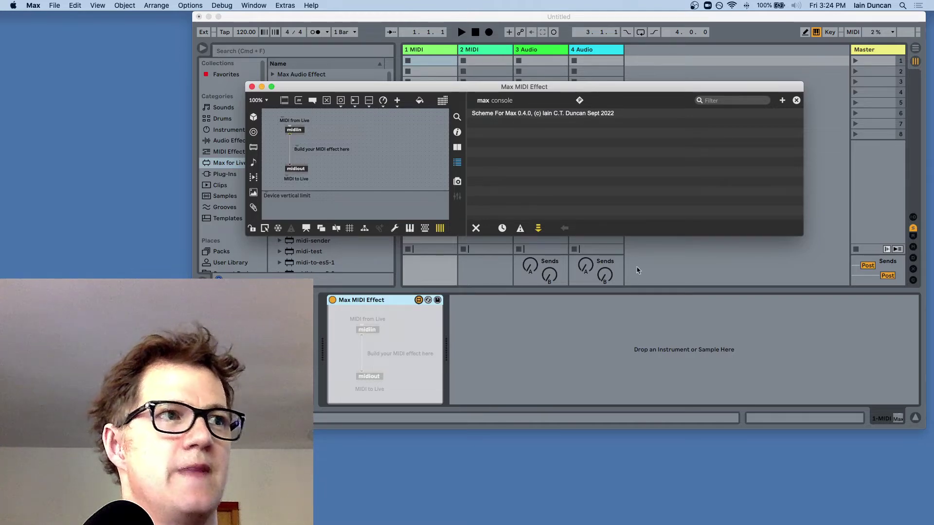
pyautogui.moveTo(628, 237); pyautogui.dragTo(629, 277)
pyautogui.moveTo(466, 174); pyautogui.dragTo(597, 174)
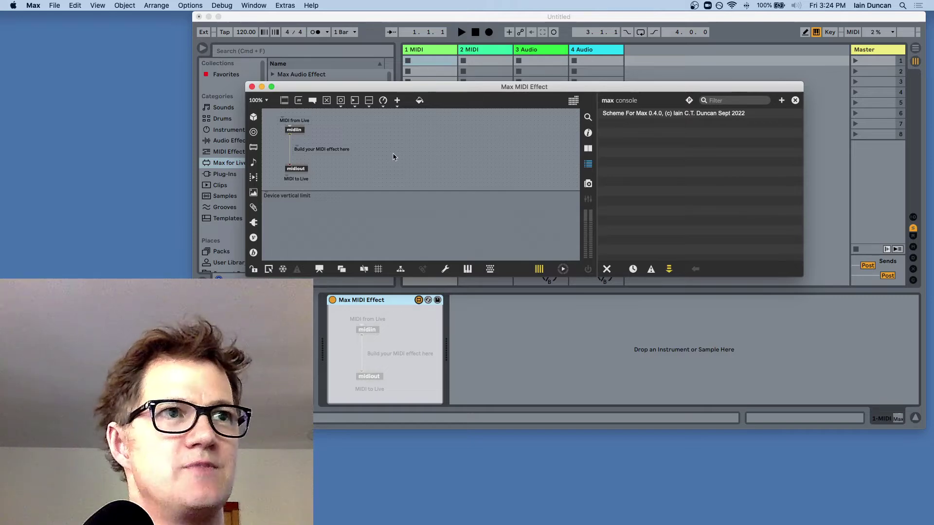
# - Create an s4m object in the patcher, on empty canvas beside the midiin and midiout objects
pyautogui.write('n')
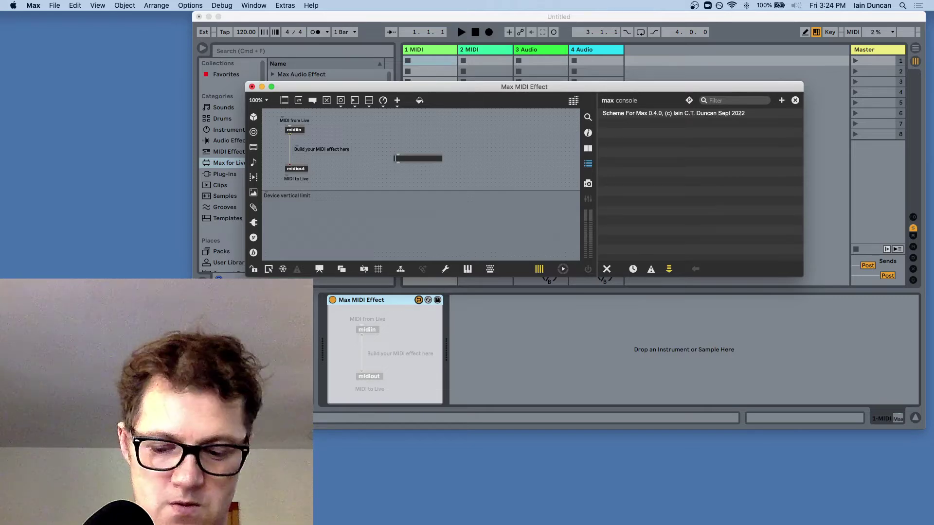
pyautogui.write('s4m.r')
pyautogui.write('m')
pyautogui.write('.repl')
pyautogui.press('BackSpace')
pyautogui.press('BackSpace')
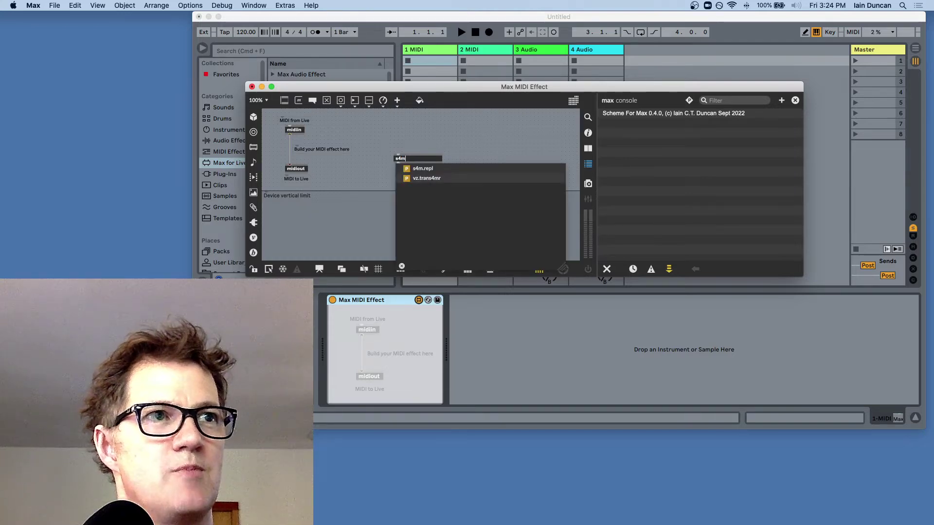
pyautogui.click(410, 135)
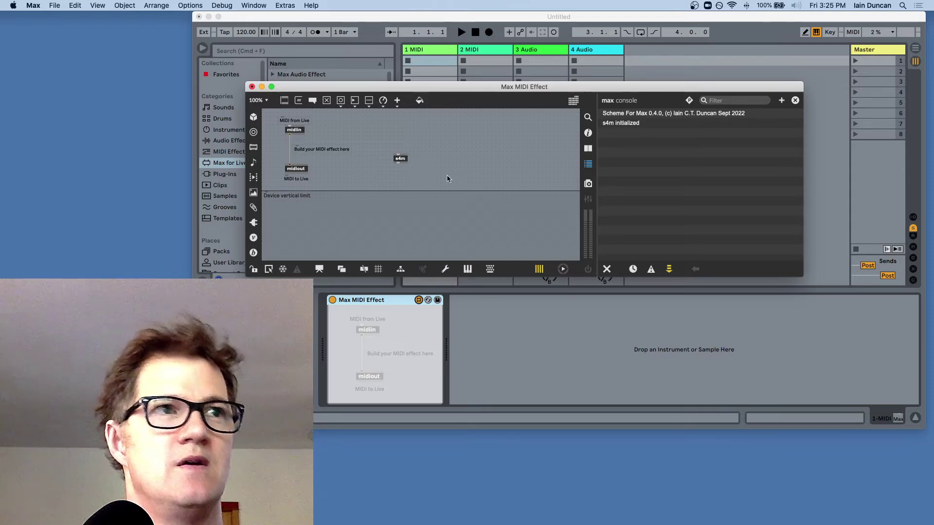
# - Open the Package Manager, switch it to Installed Packages and view the Scheme-for-Max package details
pyautogui.moveTo(306, 90); pyautogui.dragTo(300, 95)
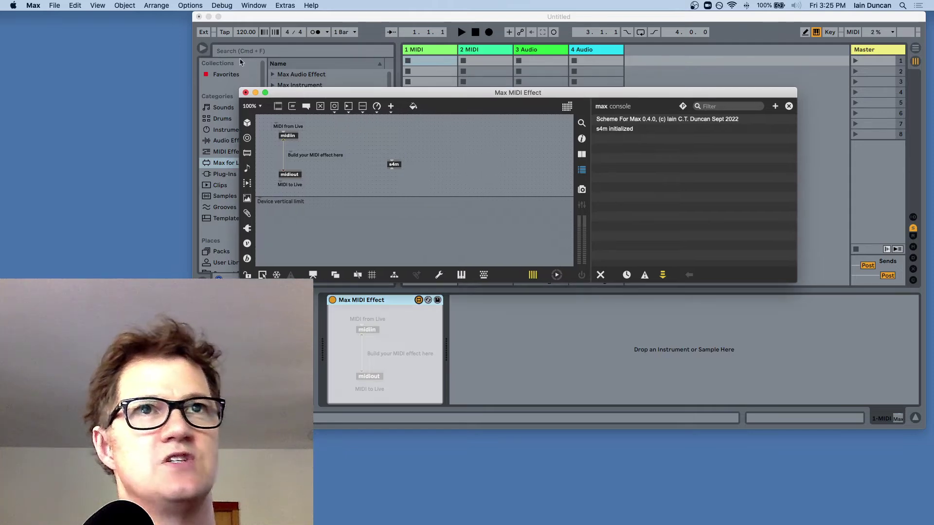
pyautogui.click(34, 6)
pyautogui.moveTo(46, 6)
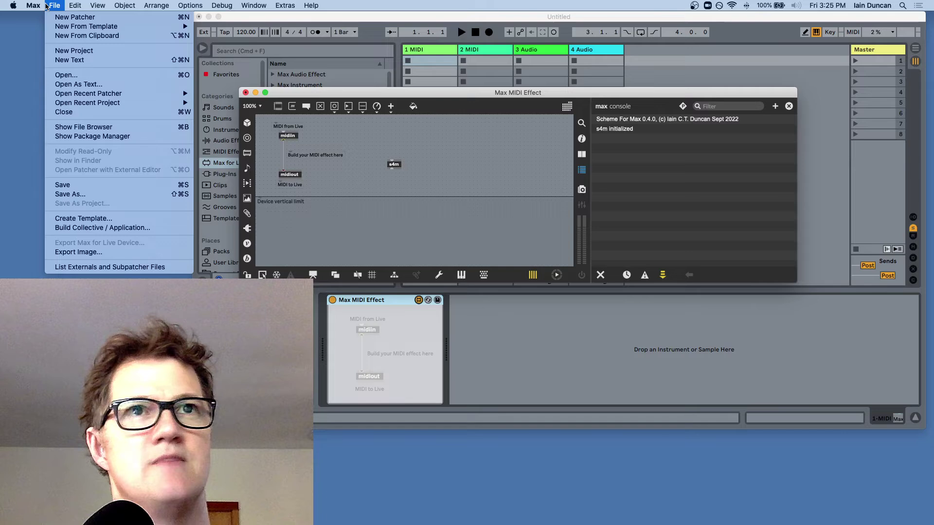
pyautogui.click(81, 138)
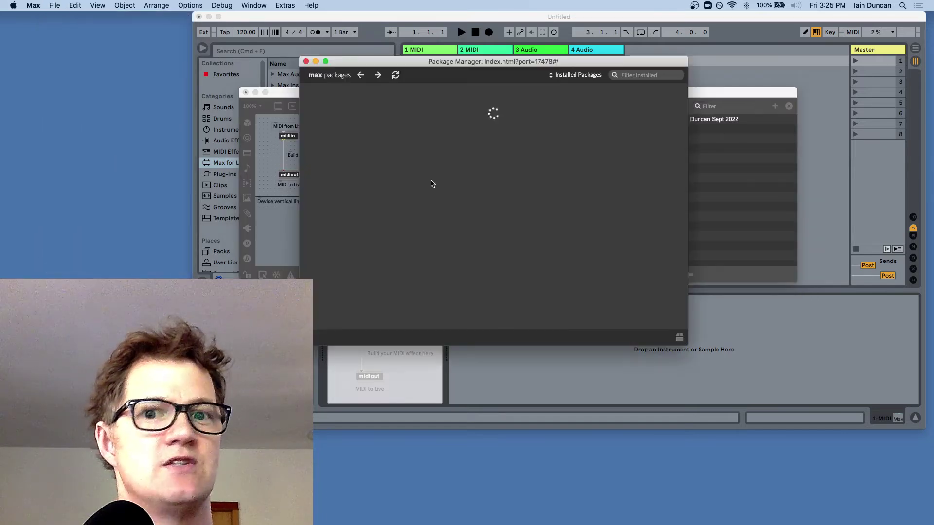
pyautogui.moveTo(455, 65); pyautogui.dragTo(480, 73)
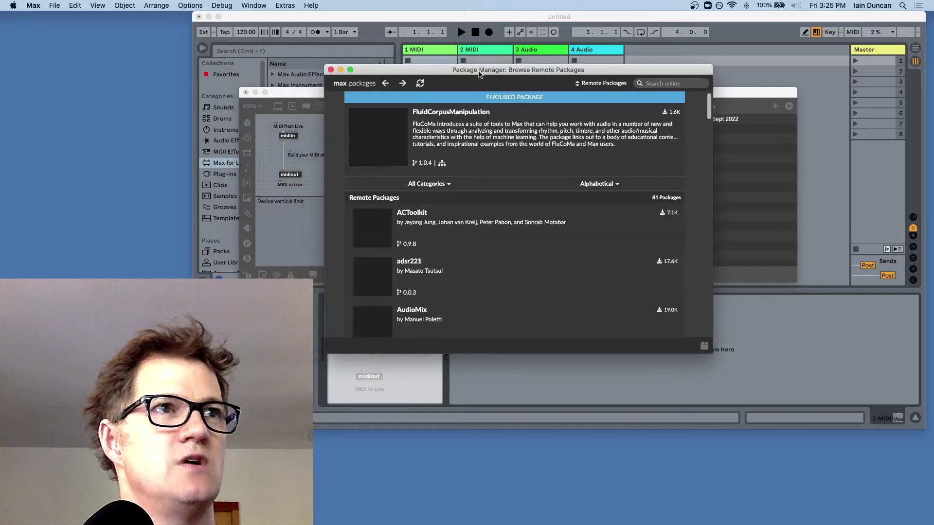
pyautogui.click(600, 84)
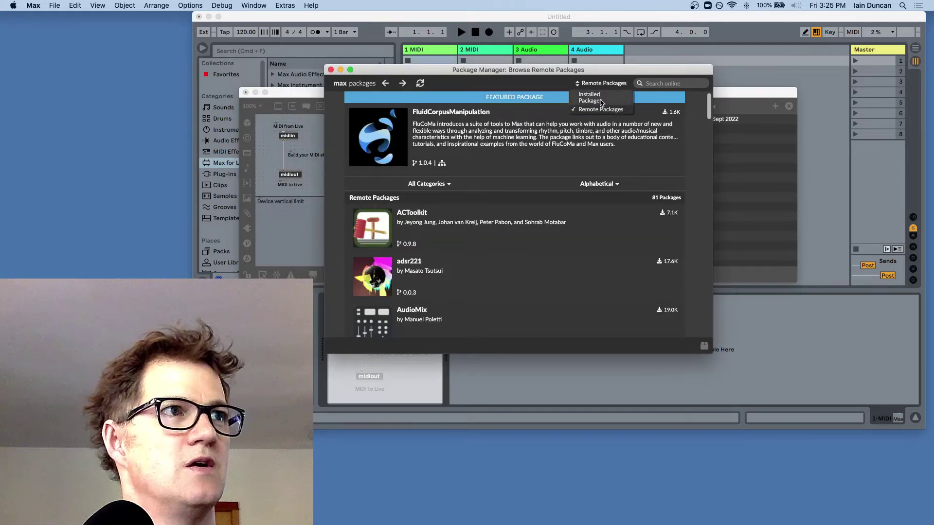
pyautogui.click(602, 101)
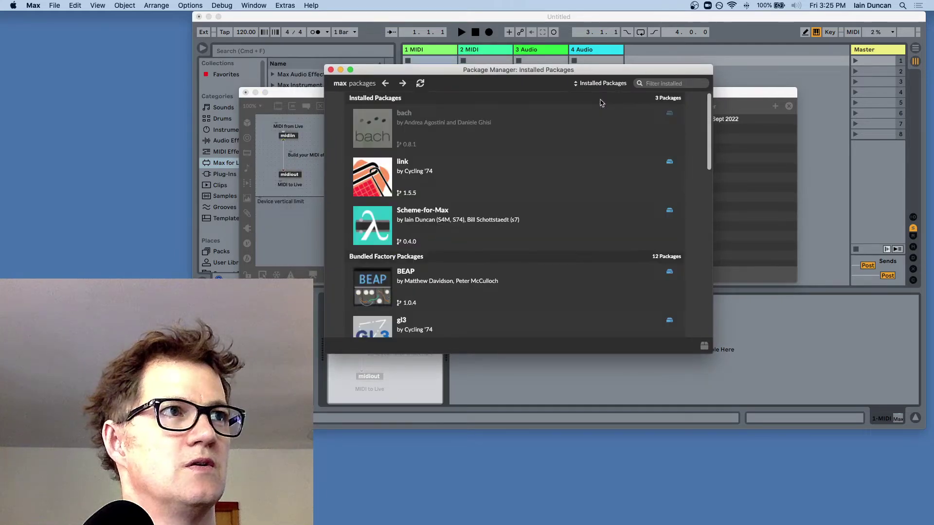
pyautogui.click(419, 237)
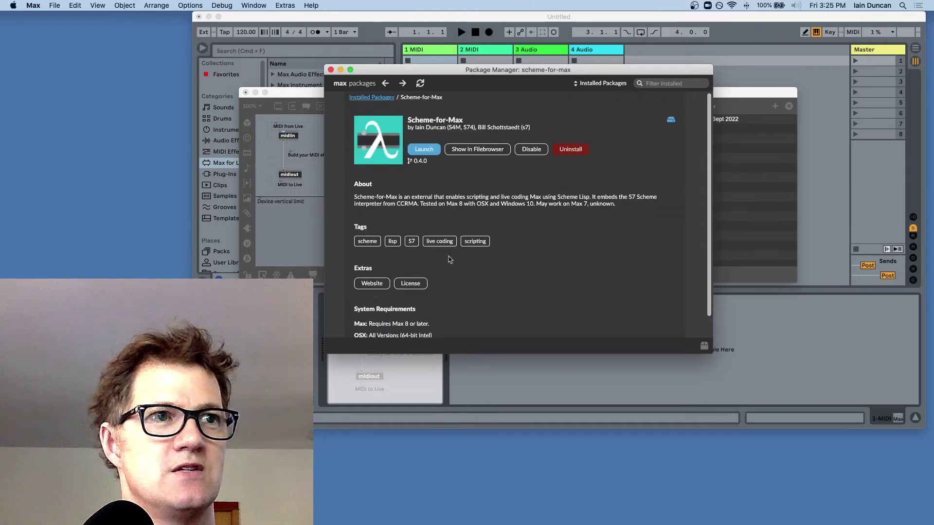
# - Launch the Scheme-for-Max help patch, read through its Overview page, and close it along with the Package Manager
pyautogui.click(425, 150)
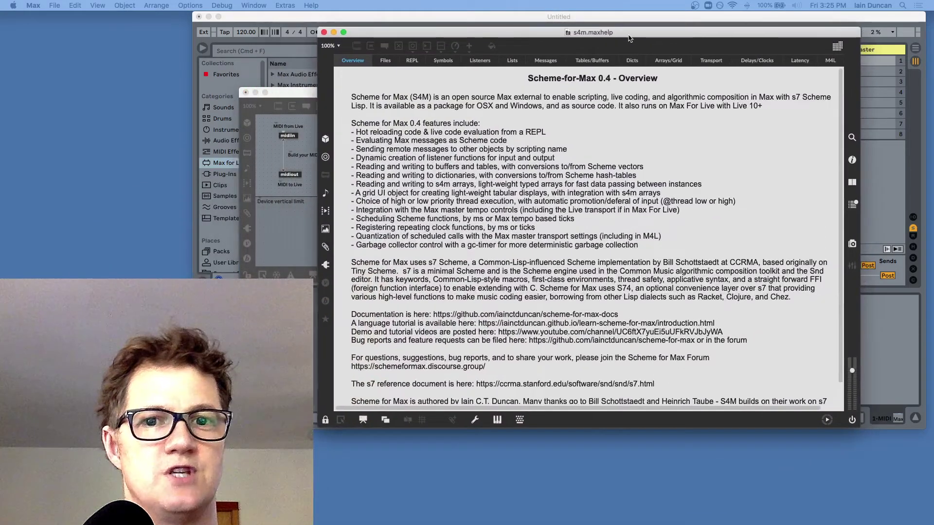
pyautogui.moveTo(629, 38); pyautogui.dragTo(631, 38)
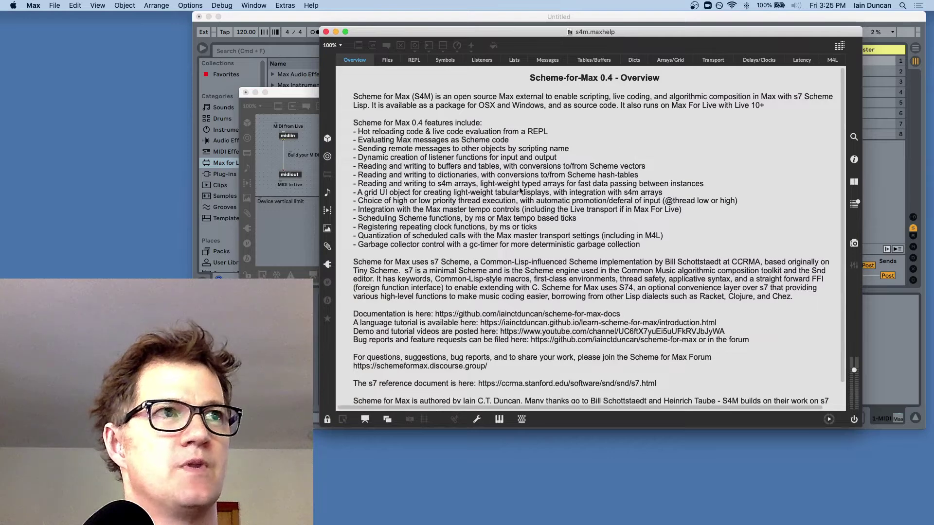
pyautogui.scroll(-2, 503, 283)
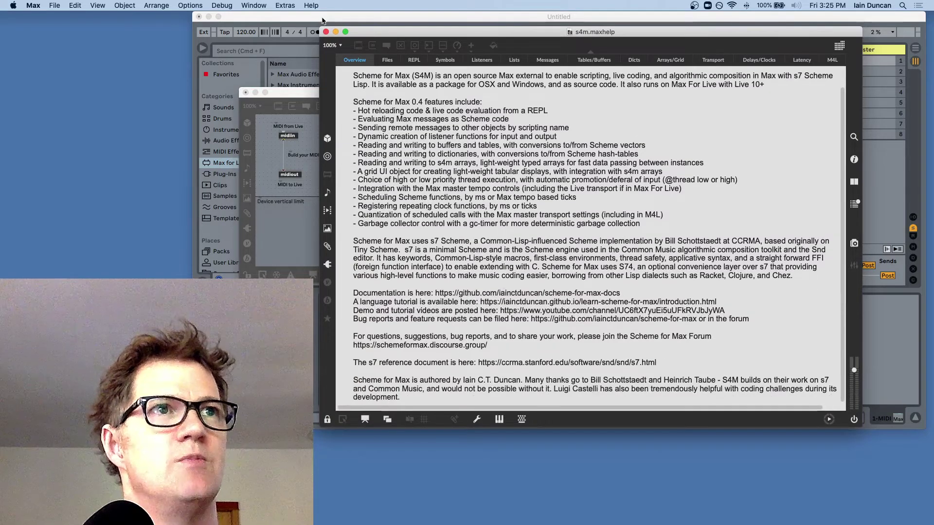
pyautogui.click(326, 32)
pyautogui.click(331, 70)
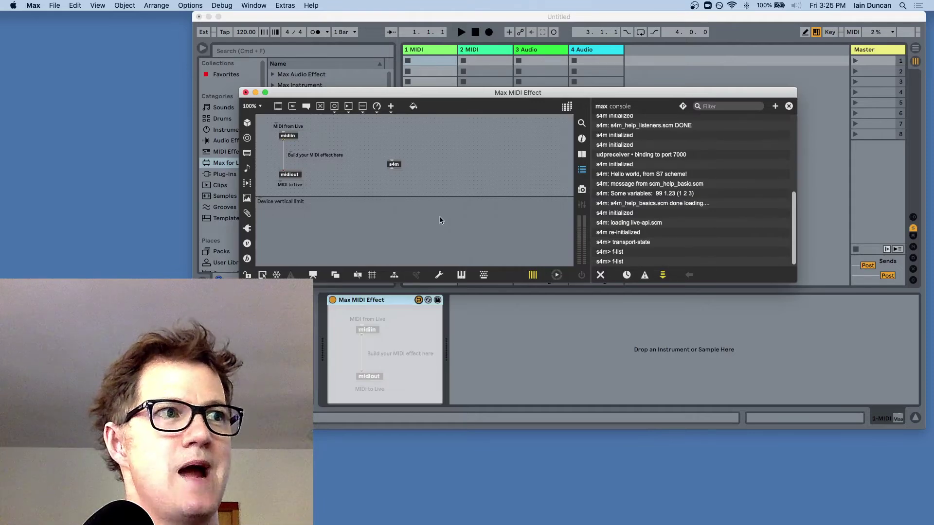
# - Clear the Max console and add the file argument hello-world.scm to the s4m object
pyautogui.click(600, 275)
pyautogui.moveTo(426, 100); pyautogui.dragTo(465, 108)
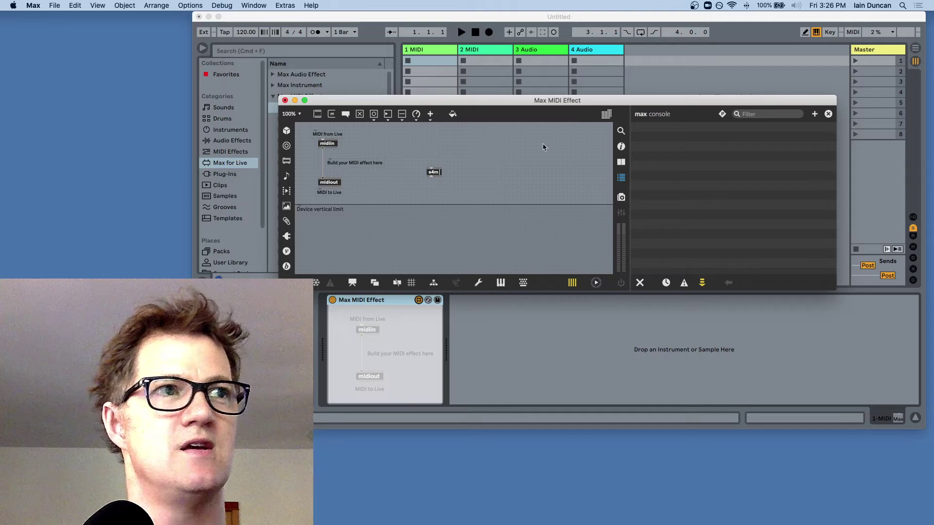
pyautogui.write('heelo')
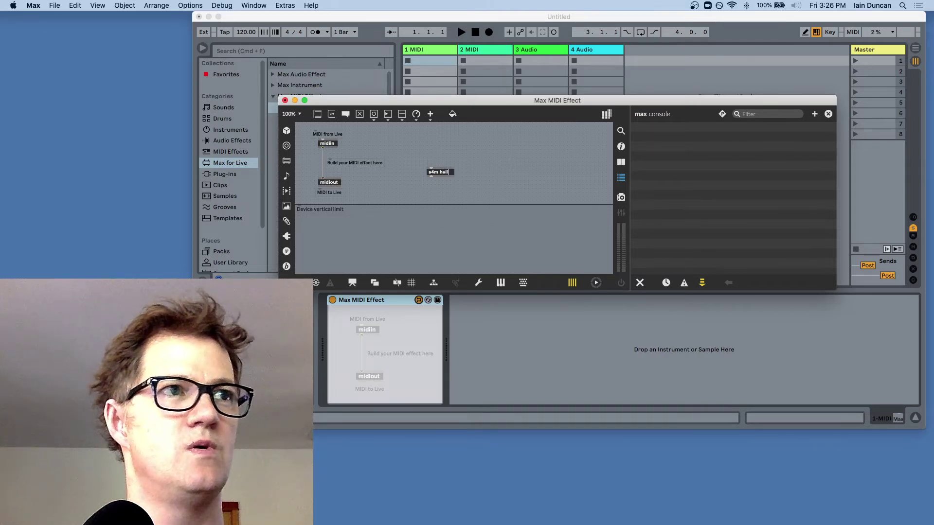
pyautogui.write('-world.scm')
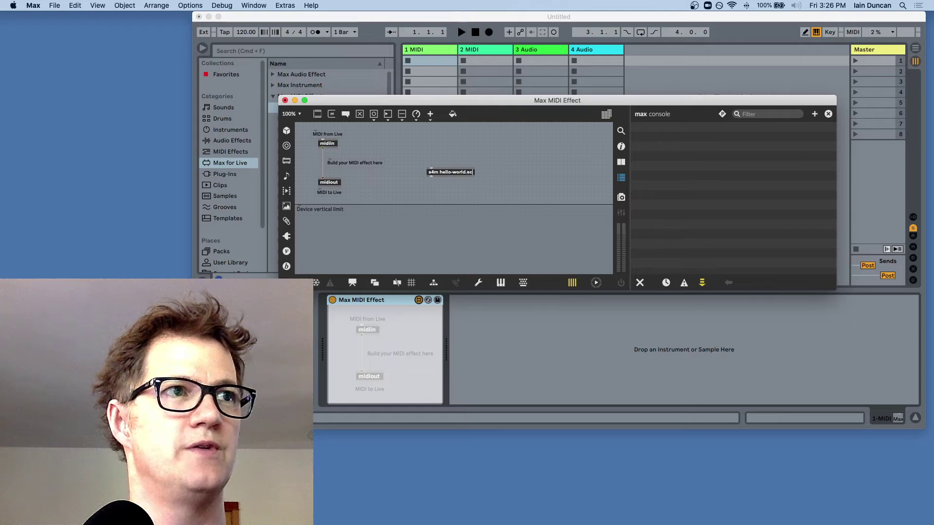
# - Zoom the patcher to 200%, move and enlarge its window, and commit the s4m hello-world.scm object
pyautogui.press('super+equal')
pyautogui.press('super+equal')
pyautogui.press('super+equal')
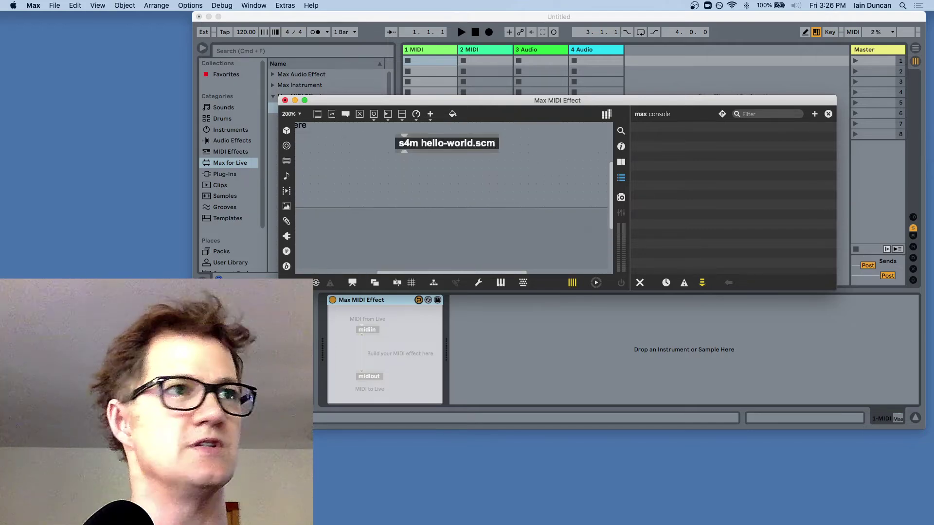
pyautogui.scroll(3, 530, 262)
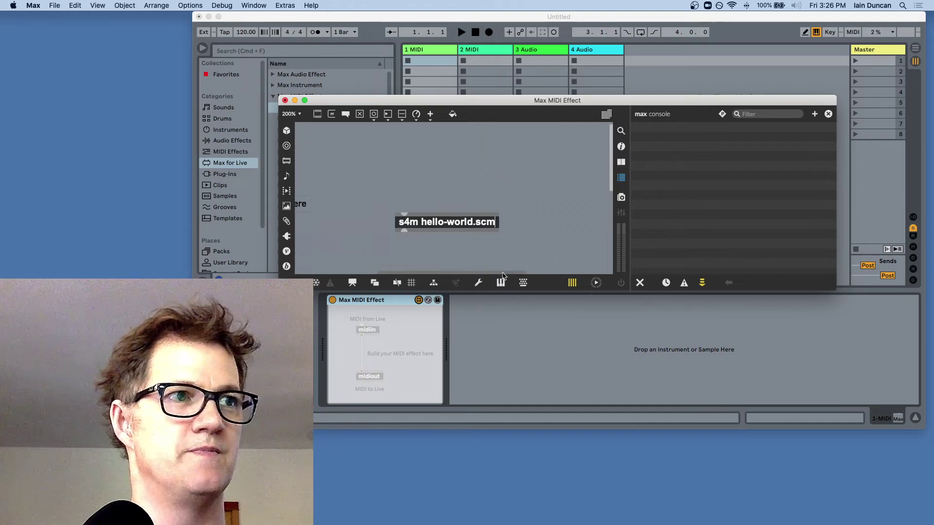
pyautogui.hscroll(-5, 505, 276)
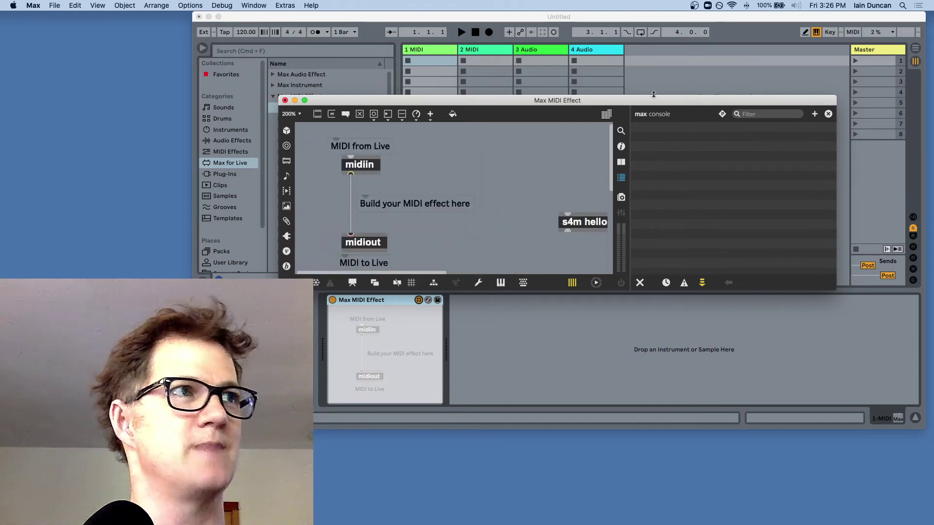
pyautogui.moveTo(656, 102); pyautogui.dragTo(642, 45)
pyautogui.moveTo(823, 239); pyautogui.dragTo(903, 348)
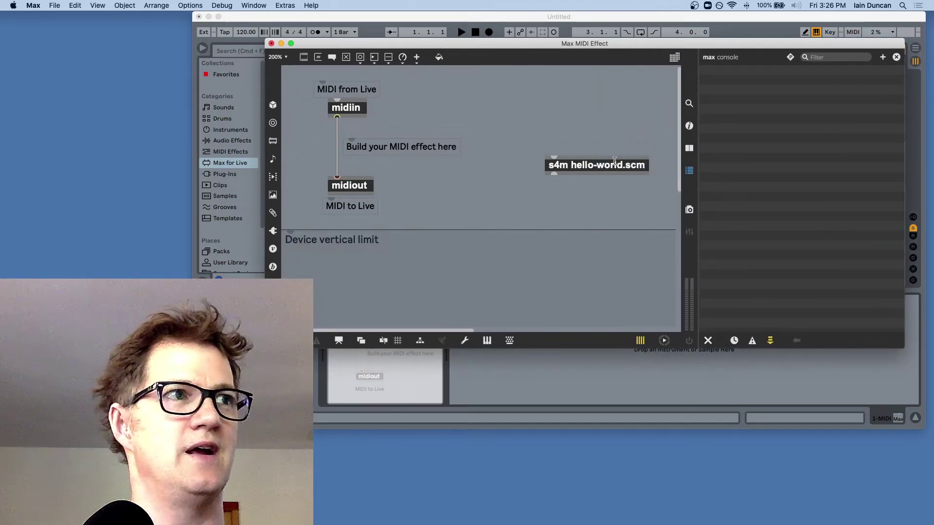
pyautogui.click(526, 178)
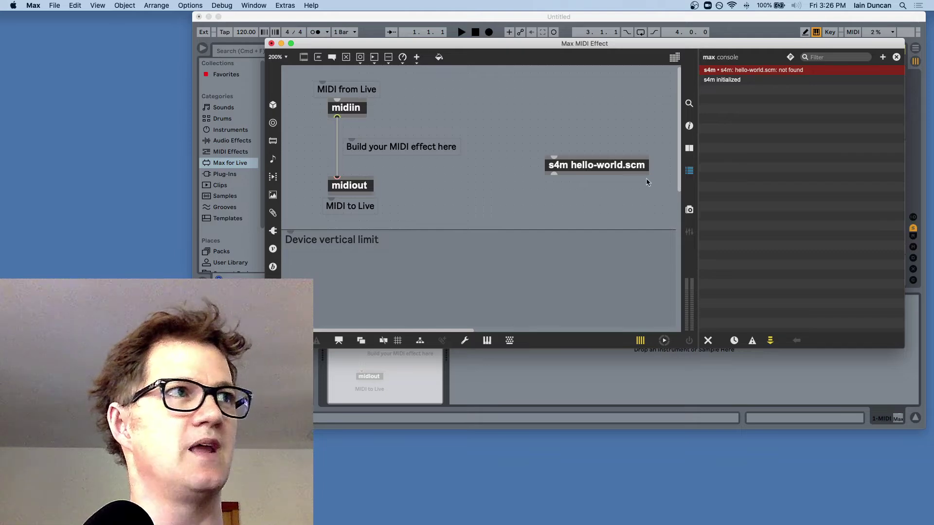
# - Trace the console error to its s4m object in the patcher, and move that object closer to midiout
pyautogui.click(754, 71)
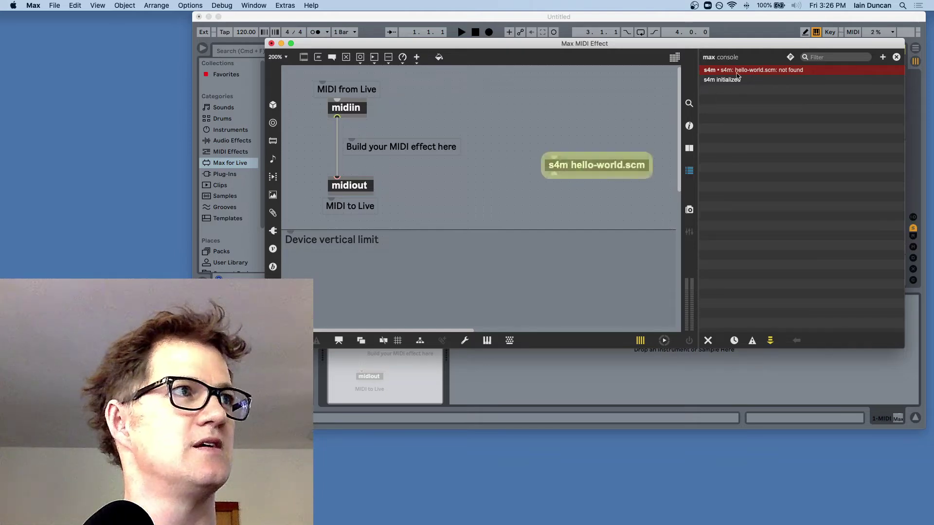
pyautogui.click(786, 78)
pyautogui.click(779, 73)
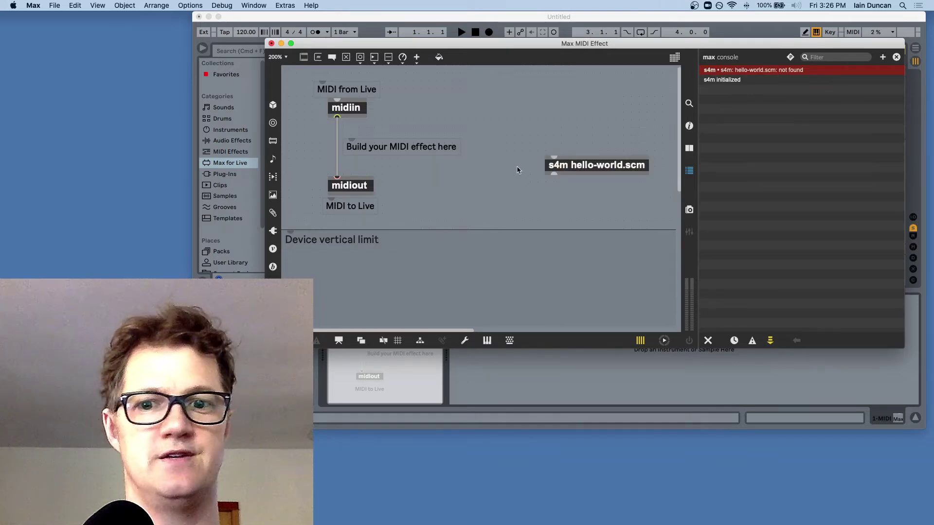
pyautogui.moveTo(583, 173); pyautogui.dragTo(480, 195)
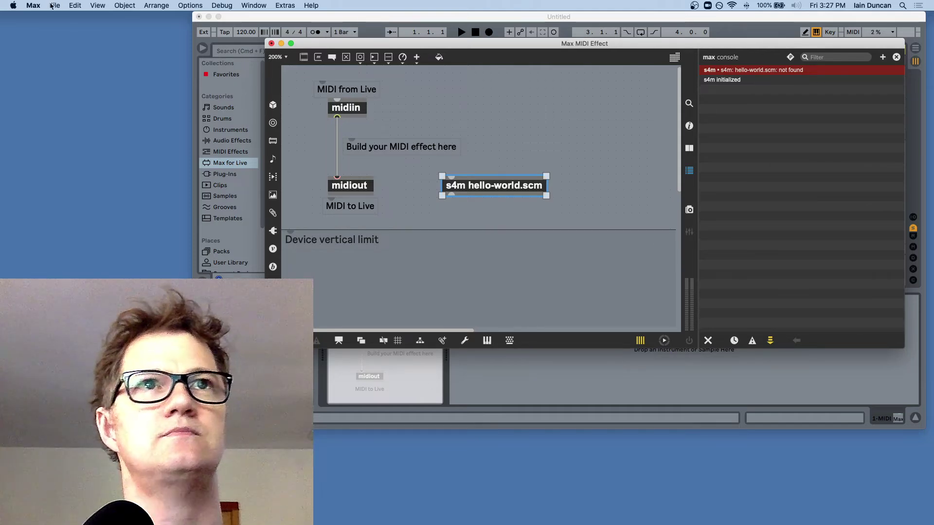
# - In the file preferences, set the userpath_5 search path to the code folder inside Documents/Max 8 and close the preferences
pyautogui.click(194, 6)
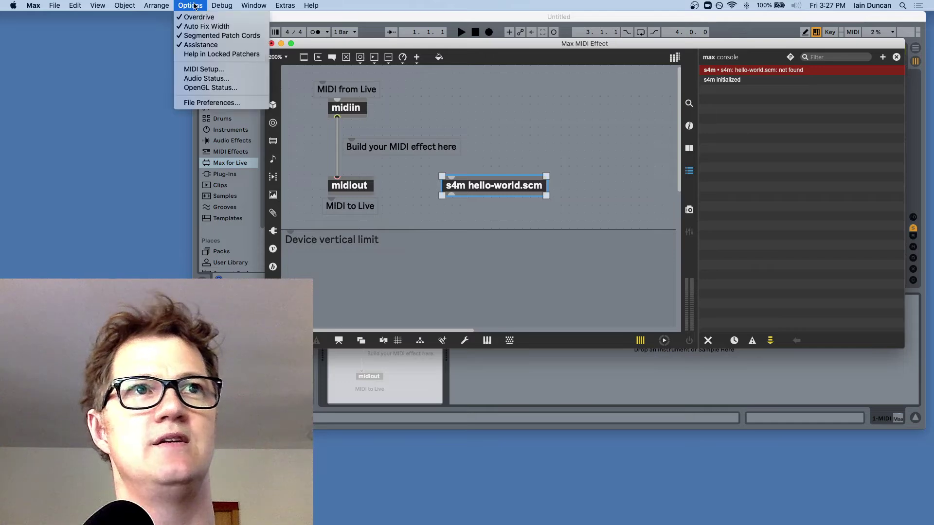
pyautogui.click(189, 103)
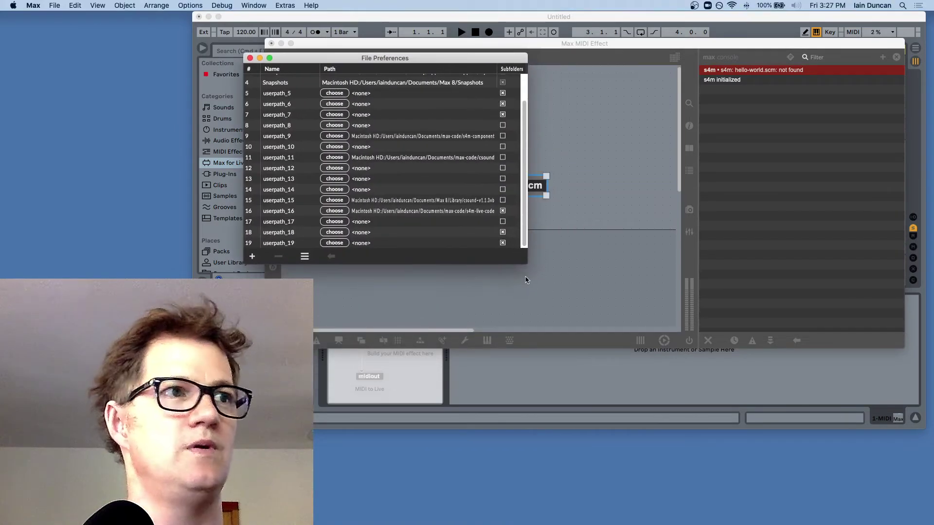
pyautogui.moveTo(527, 263); pyautogui.dragTo(615, 336)
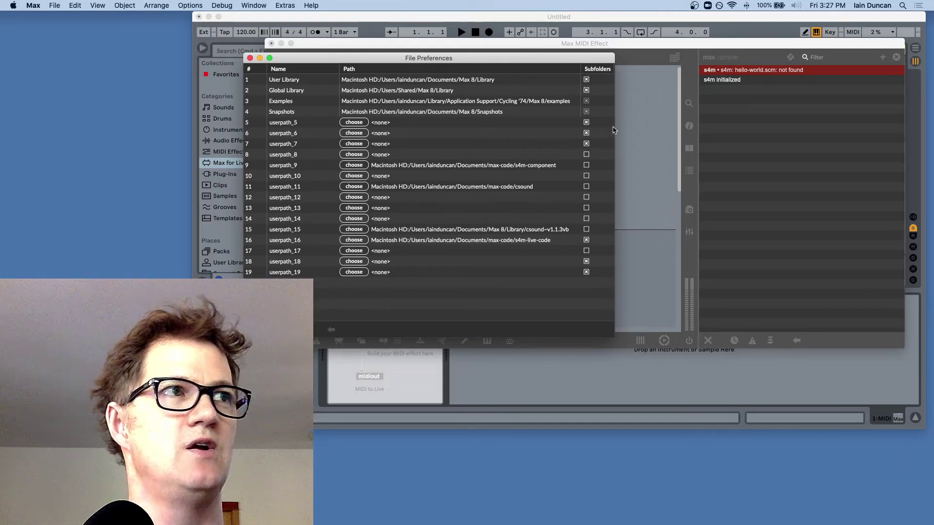
pyautogui.click(354, 123)
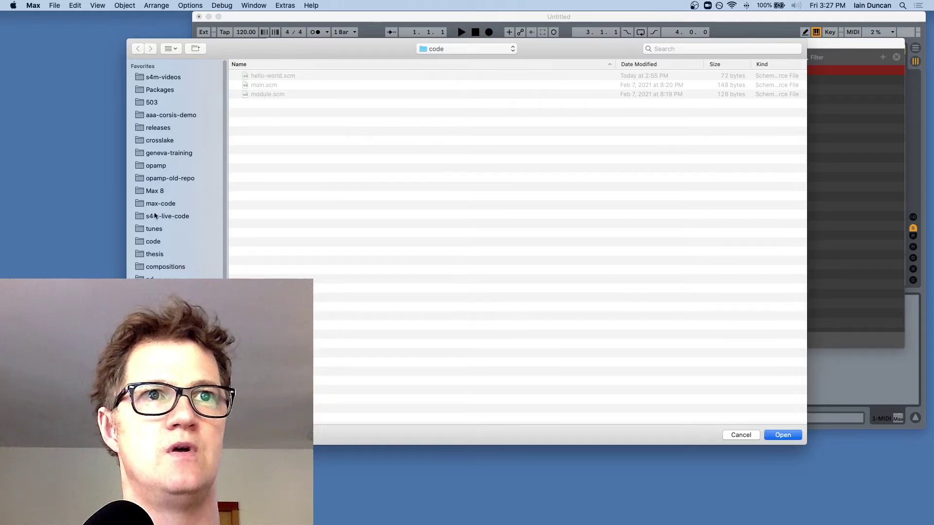
pyautogui.click(154, 192)
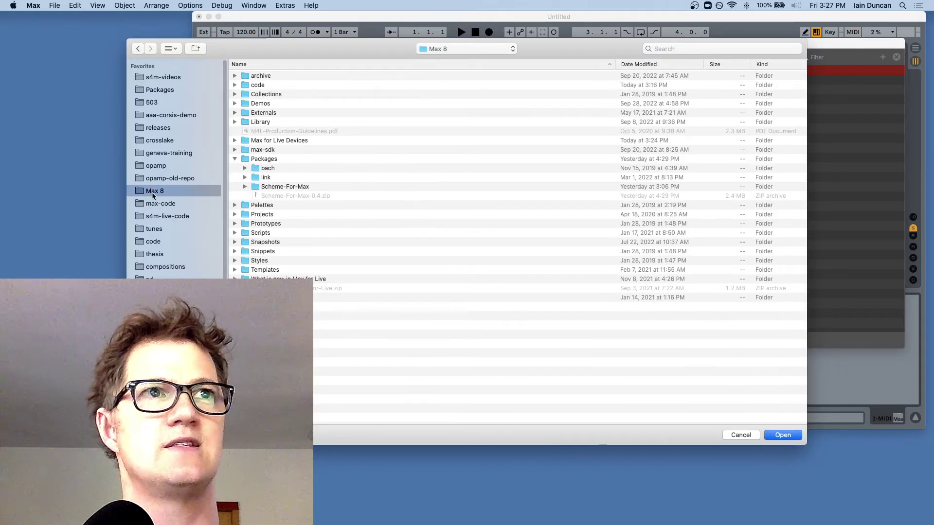
pyautogui.click(255, 86)
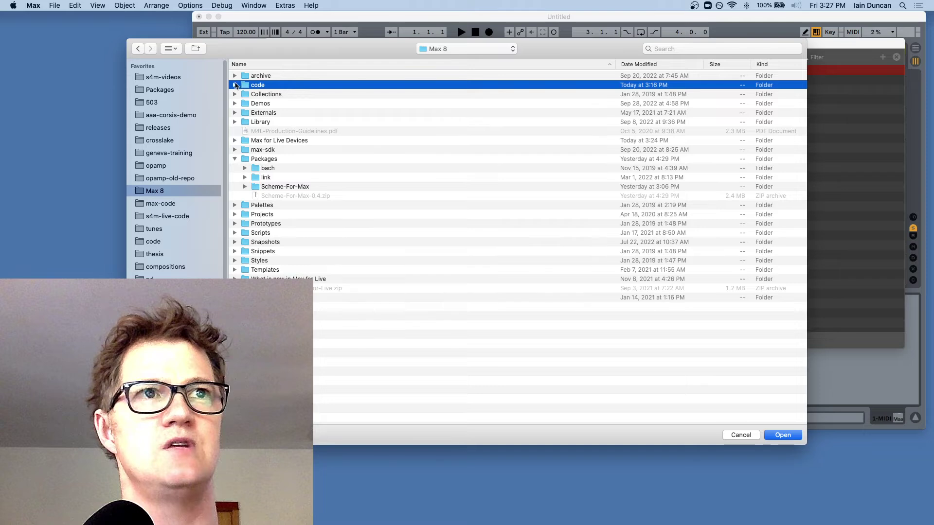
pyautogui.click(236, 86)
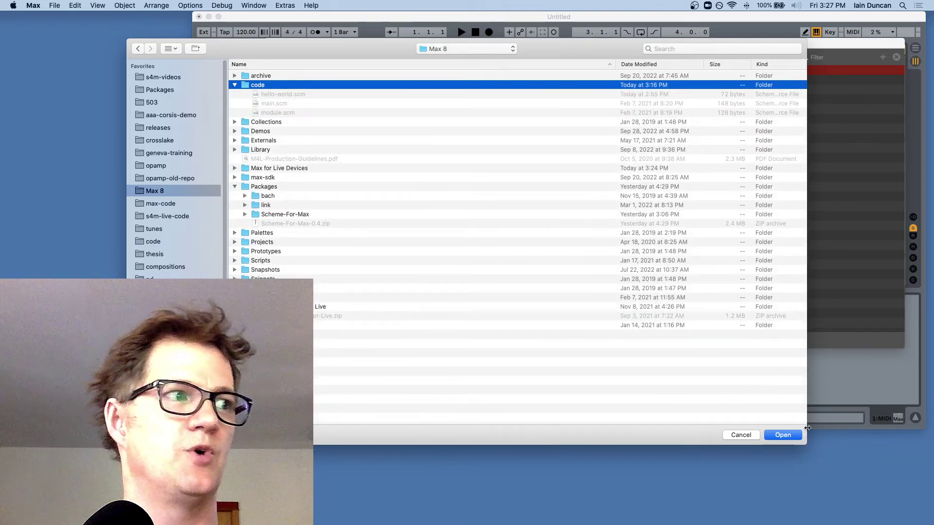
pyautogui.click(792, 435)
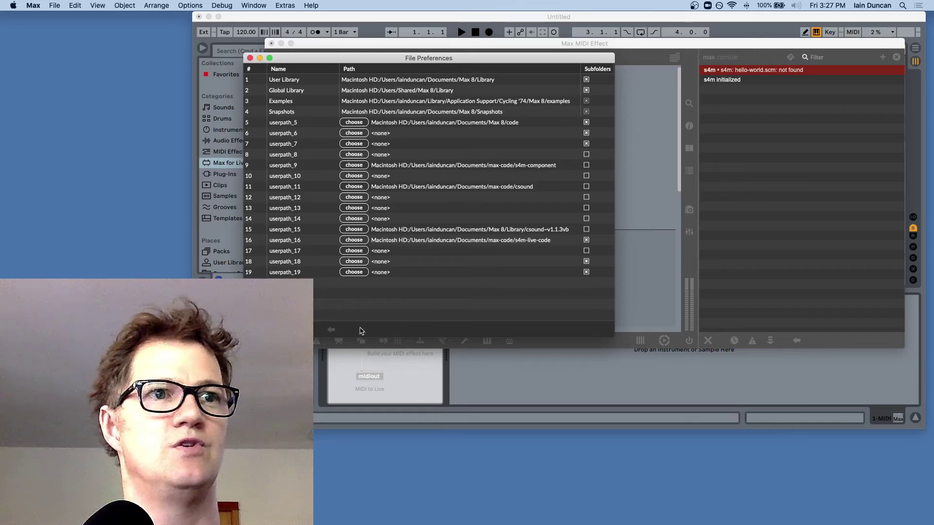
pyautogui.click(249, 59)
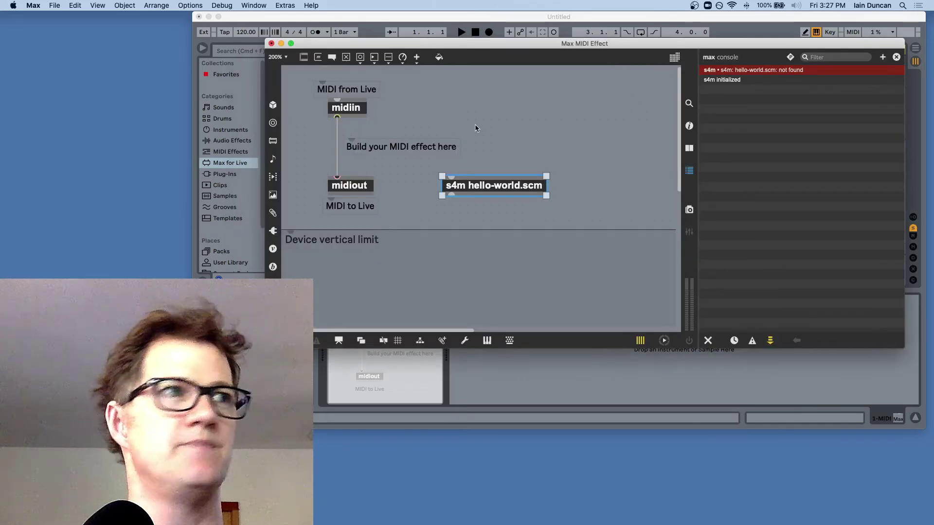
# - Retype the last letter of the s4m hello-world.scm object's text and recommit it so the file reloads
pyautogui.click(494, 176)
pyautogui.click(515, 187)
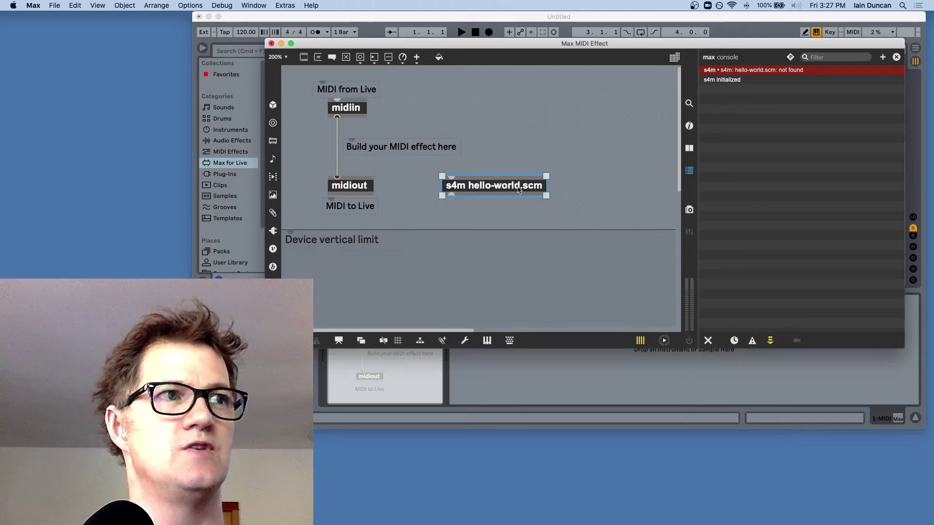
pyautogui.click(600, 167)
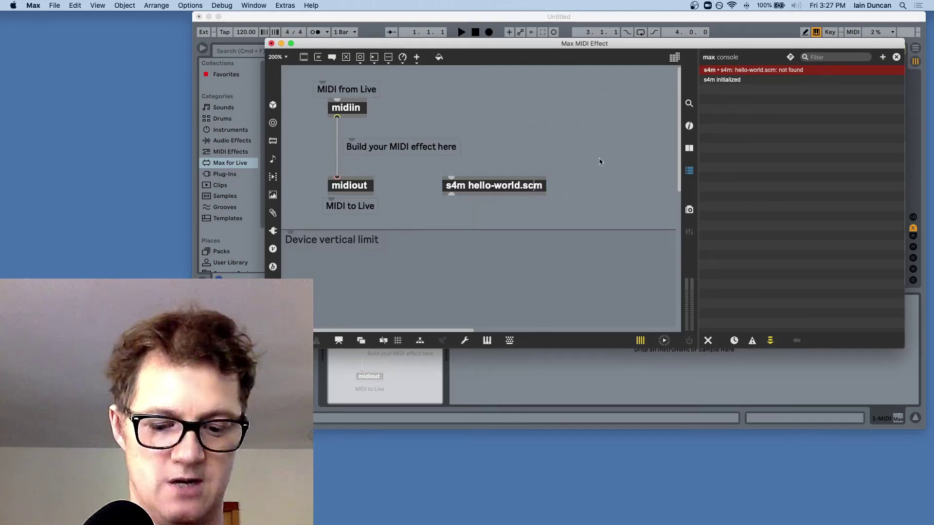
pyautogui.press('BackSpace')
pyautogui.write('m')
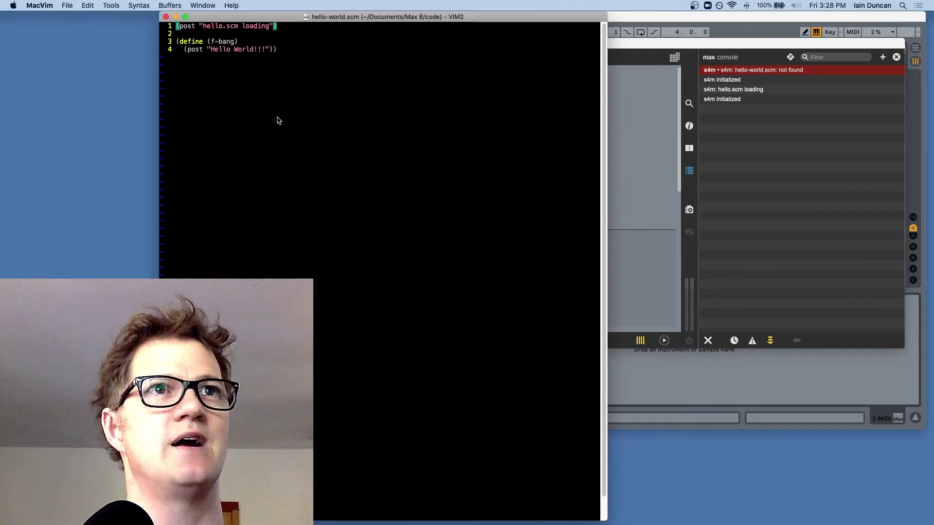
# - Switch to hello-world.scm in MacVim, shrink its window, and move it clear of the s4m object and the Max console
pyautogui.moveTo(603, 521); pyautogui.dragTo(591, 340)
pyautogui.moveTo(377, 17); pyautogui.dragTo(399, 79)
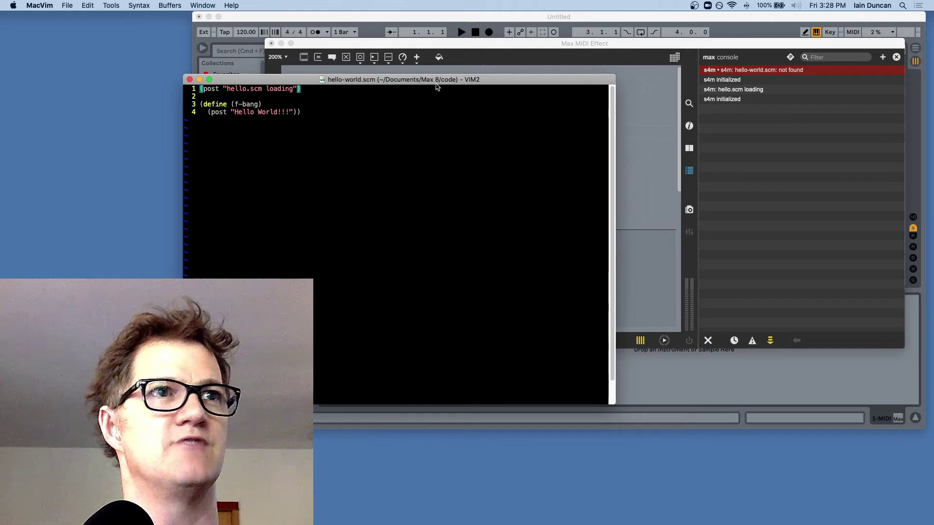
pyautogui.moveTo(437, 85); pyautogui.dragTo(545, 94)
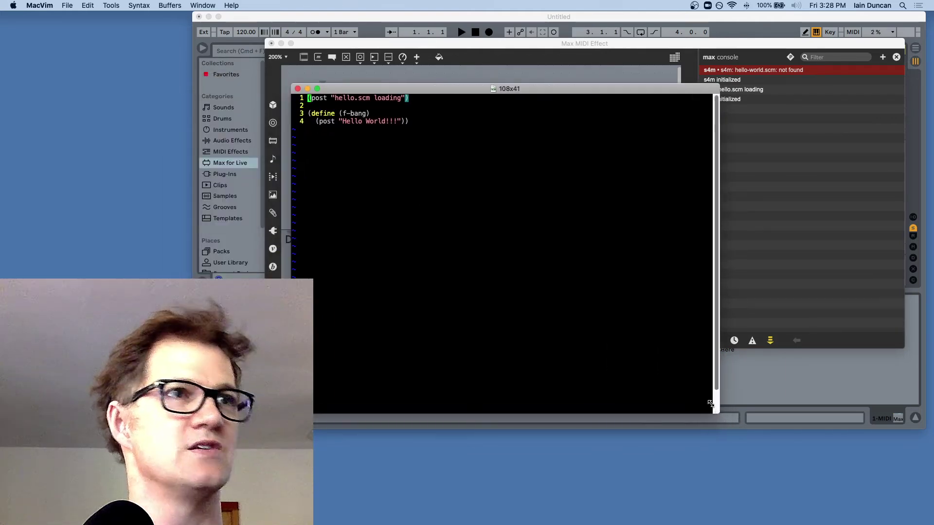
pyautogui.moveTo(720, 410); pyautogui.dragTo(547, 369)
pyautogui.moveTo(457, 89); pyautogui.dragTo(230, 99)
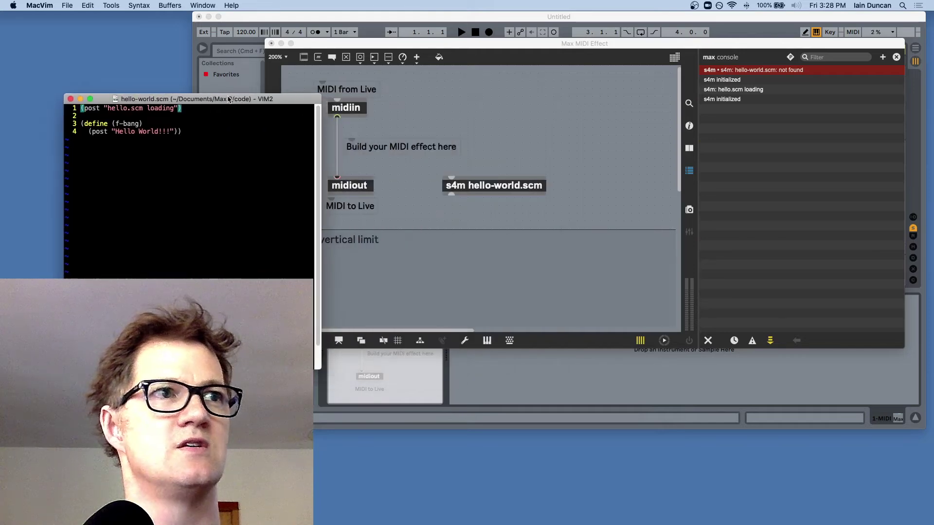
# - Add a bang button above the s4m object, connect it to the s4m inlet, lock the patcher, and trigger the bang
pyautogui.click(490, 132)
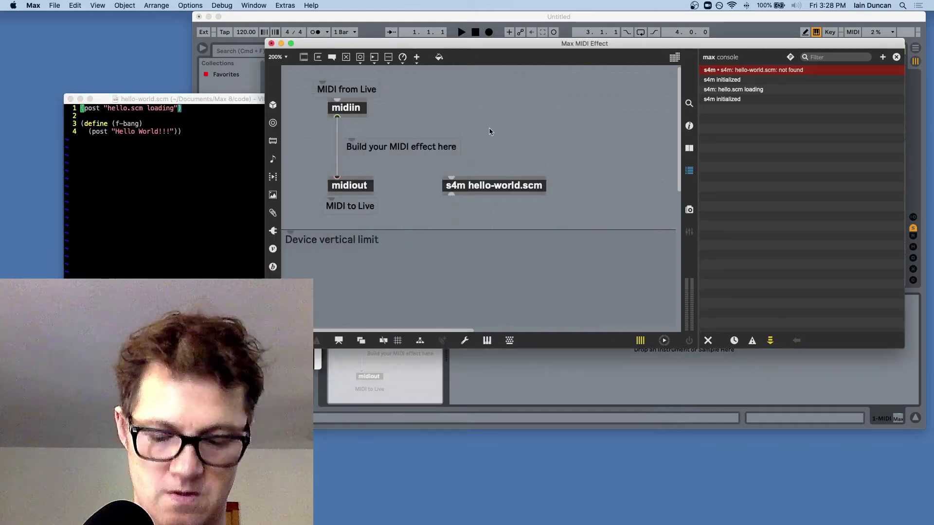
pyautogui.press('d')
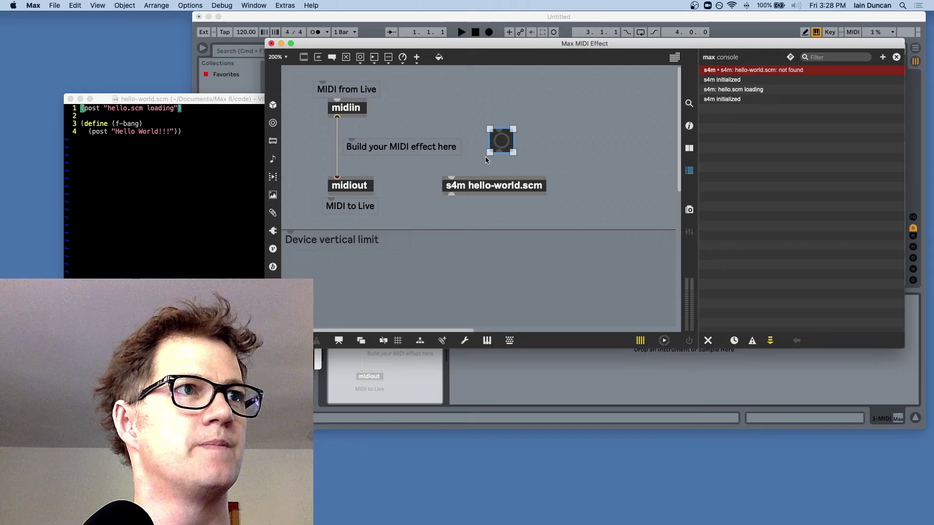
pyautogui.moveTo(498, 152); pyautogui.dragTo(451, 177)
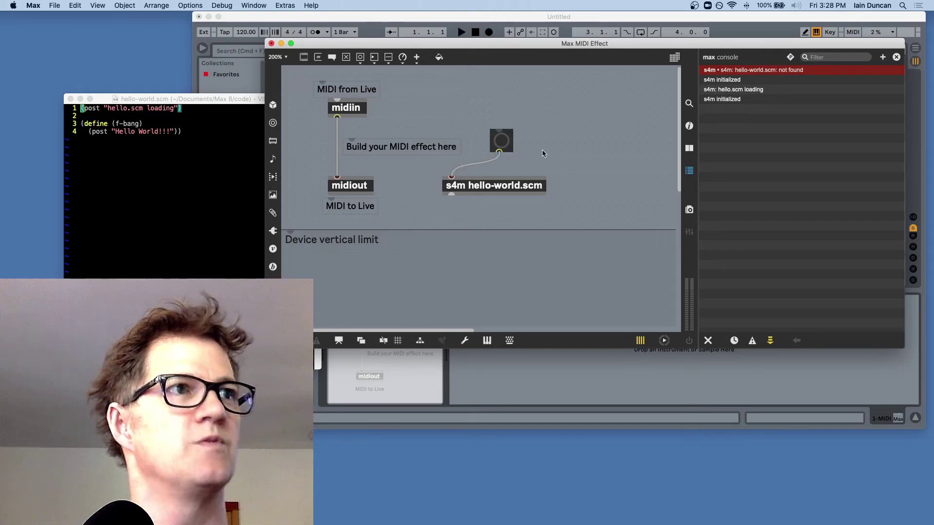
pyautogui.press('super+e')
pyautogui.click(501, 141)
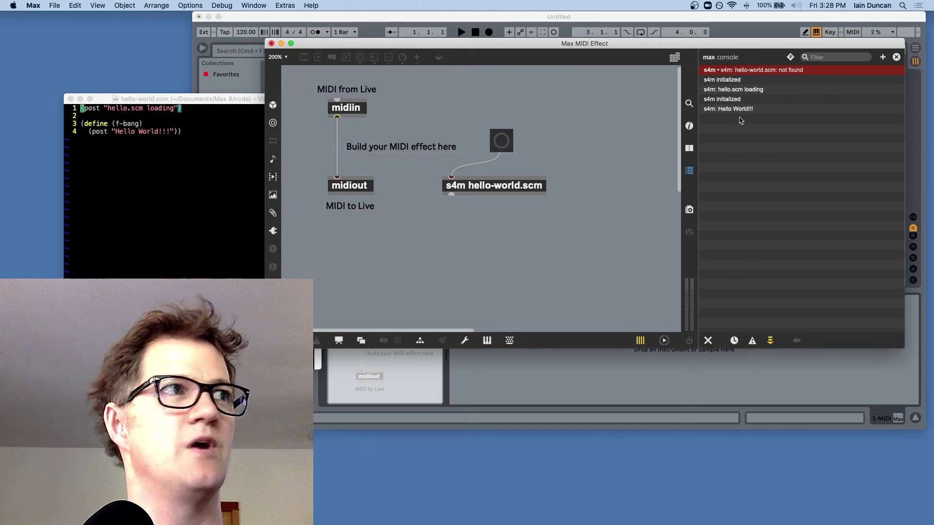
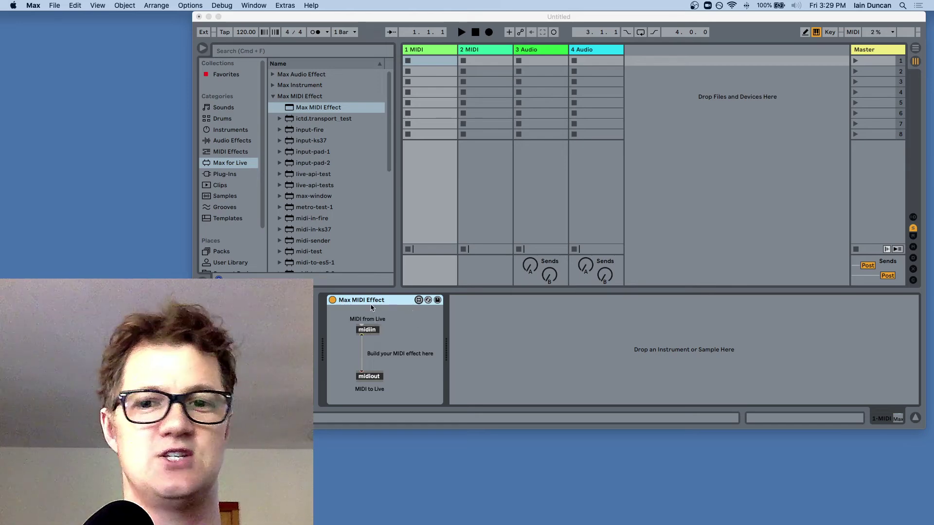
# - Open the Max MIDI Effect device from the Live set for editing in Max and close its patcher again
pyautogui.click(418, 301)
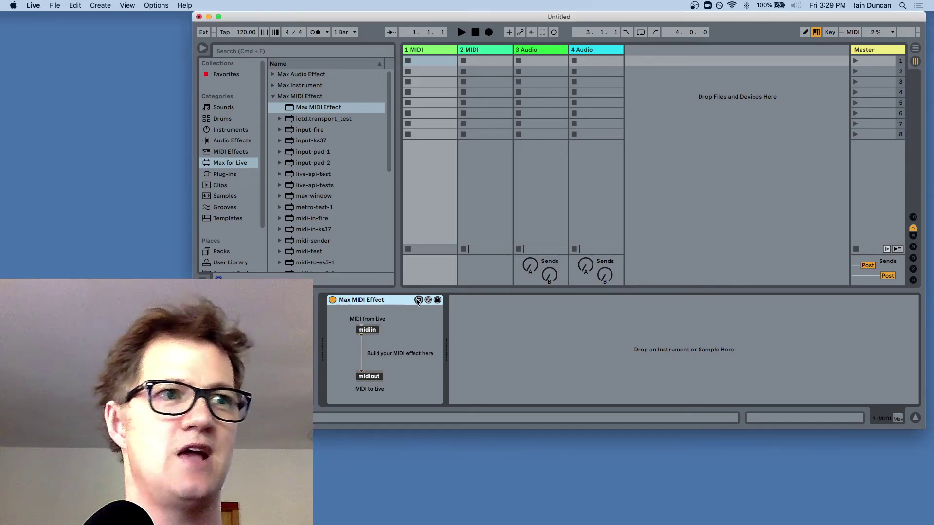
pyautogui.click(418, 300)
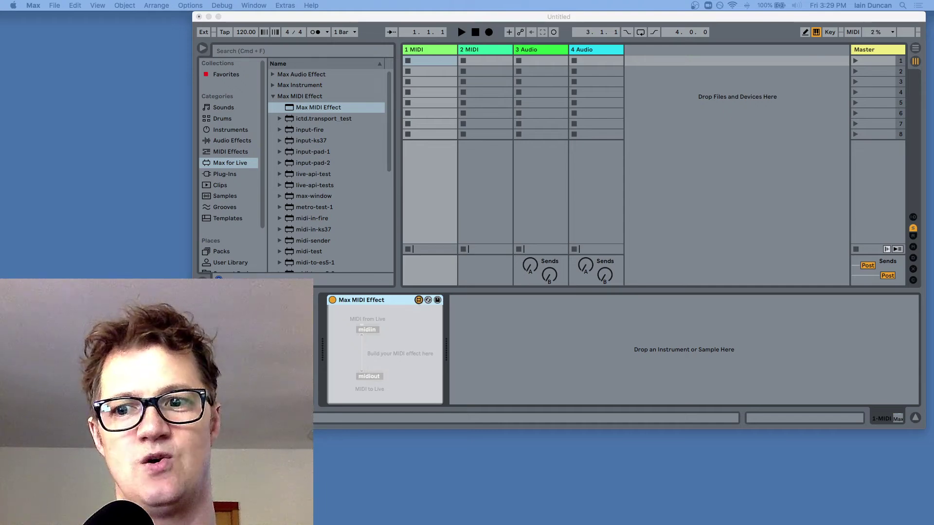
pyautogui.press('super+w')
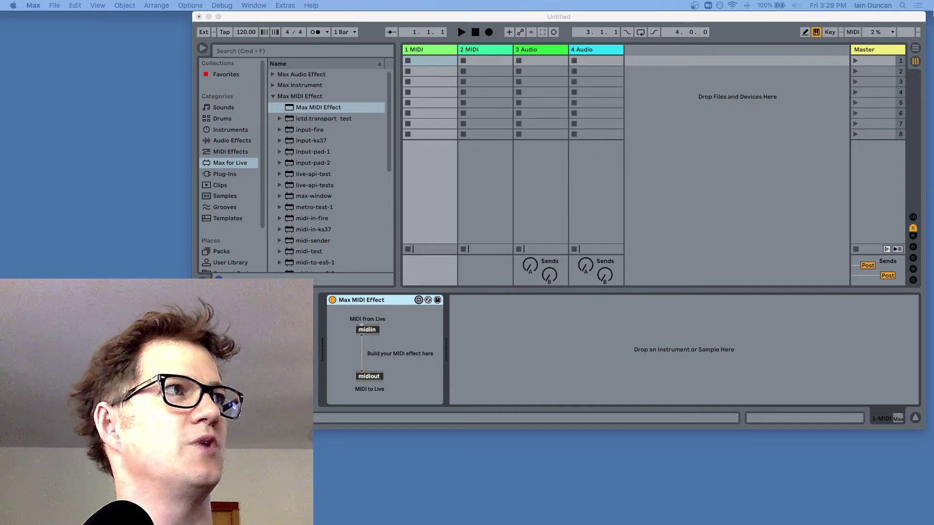
# - Look at the Audio Engine On option among Live's CPU meter settings without changing it
pyautogui.click(893, 35)
pyautogui.click(893, 33)
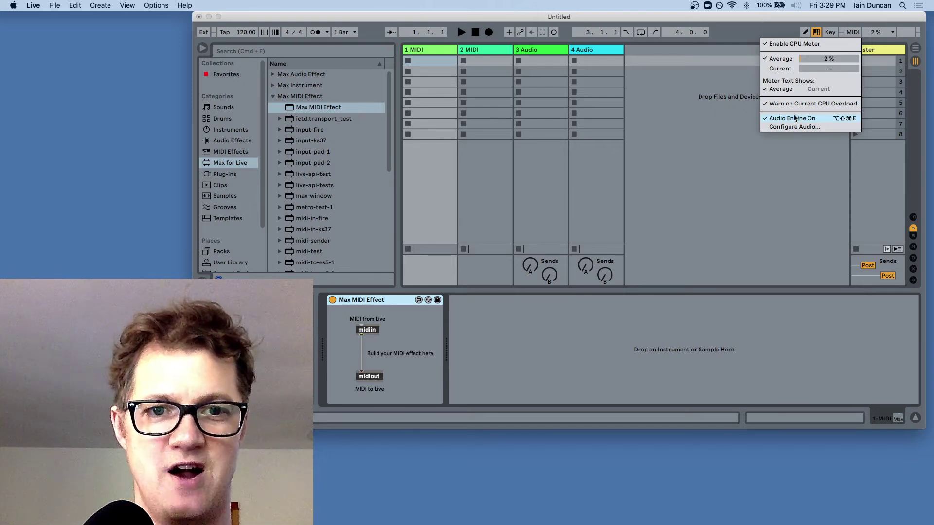
pyautogui.click(735, 184)
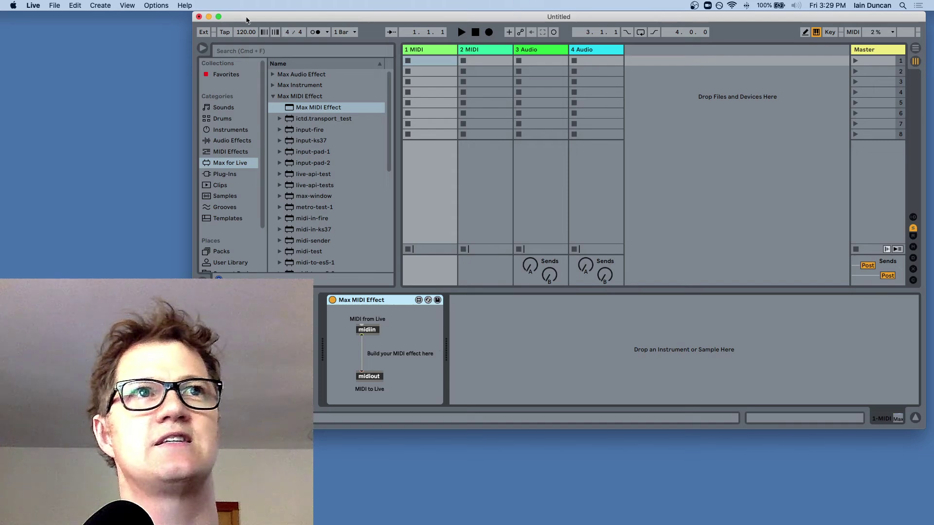
# - Close the untitled Live set and answer the closing prompt
pyautogui.moveTo(261, 19); pyautogui.dragTo(262, 21)
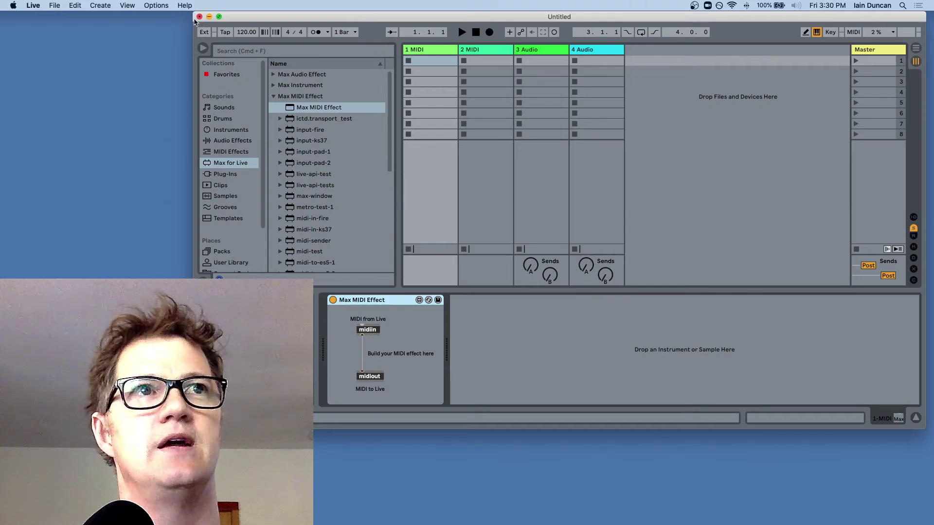
pyautogui.click(199, 17)
pyautogui.click(465, 245)
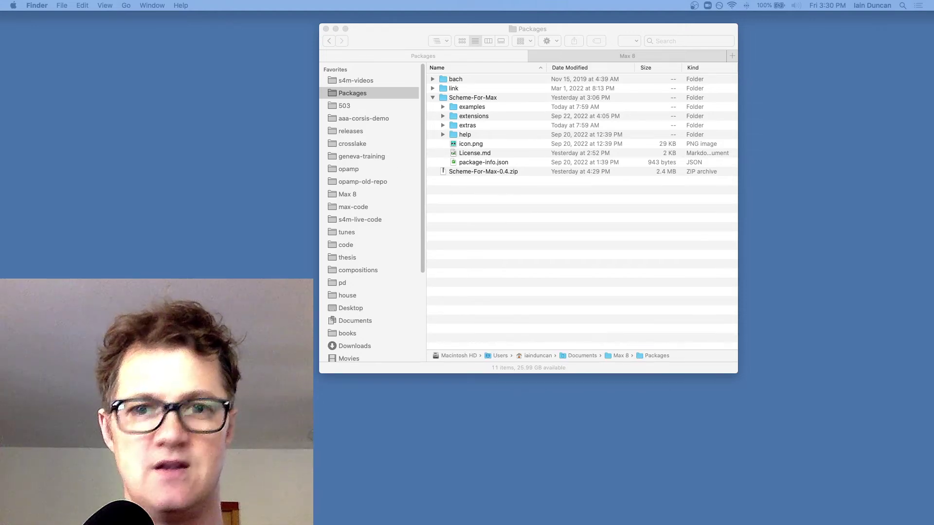
# - In Finder, move and widen the Packages window and expand the extensions folder of Scheme-For-Max
pyautogui.moveTo(461, 33); pyautogui.dragTo(385, 21)
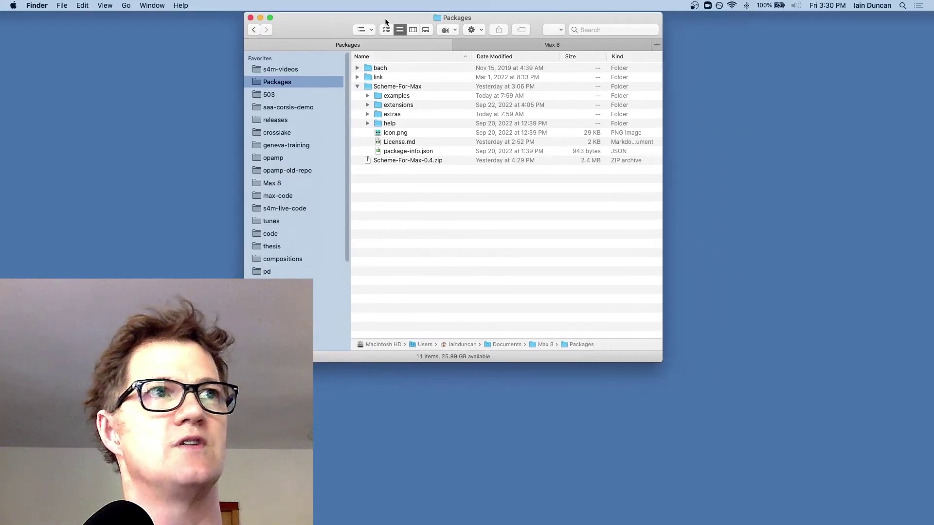
pyautogui.moveTo(662, 361); pyautogui.dragTo(720, 335)
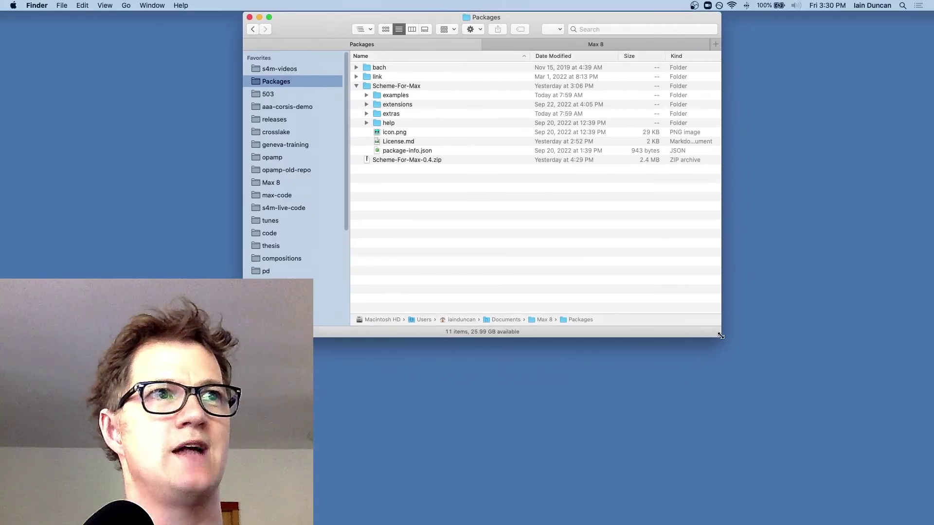
pyautogui.click(366, 105)
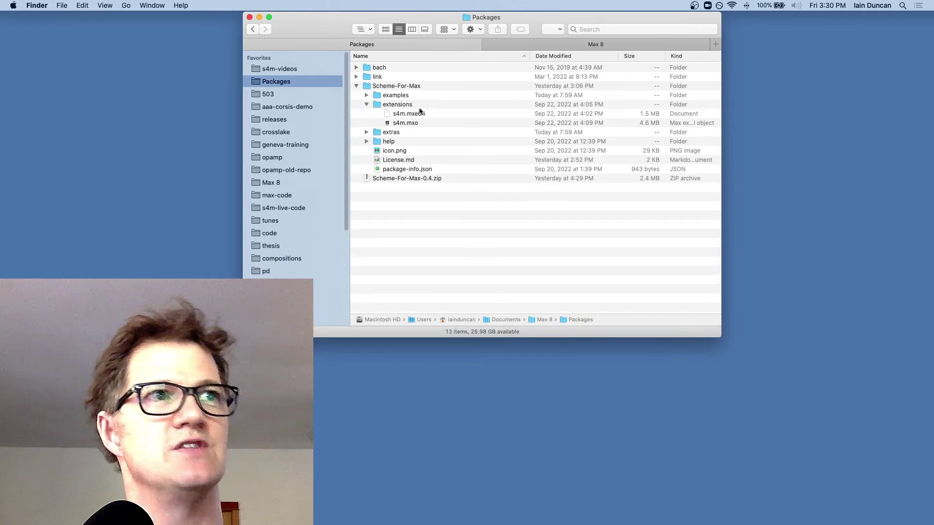
# - Open the s4m.mxo external from the extensions folder with Max.app
pyautogui.click(410, 125)
pyautogui.rightClick(409, 126)
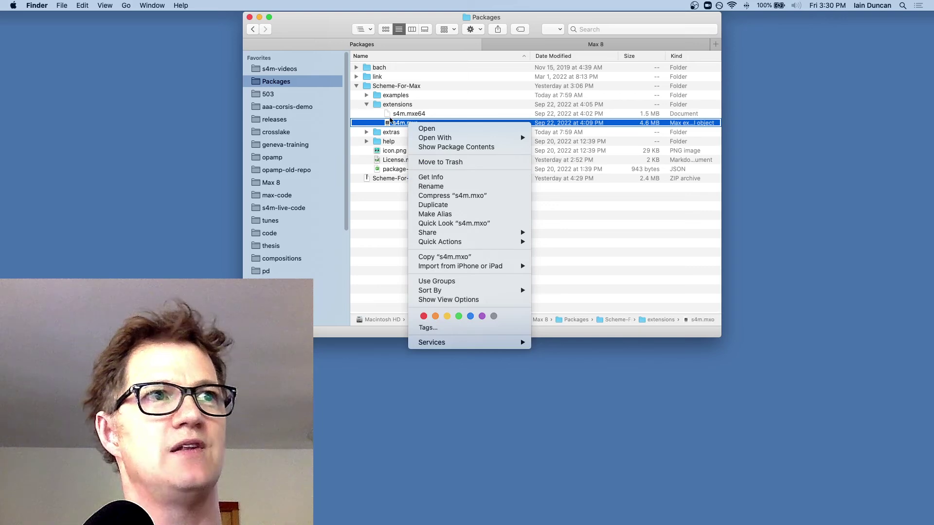
pyautogui.click(402, 125)
pyautogui.rightClick(402, 124)
pyautogui.moveTo(467, 137)
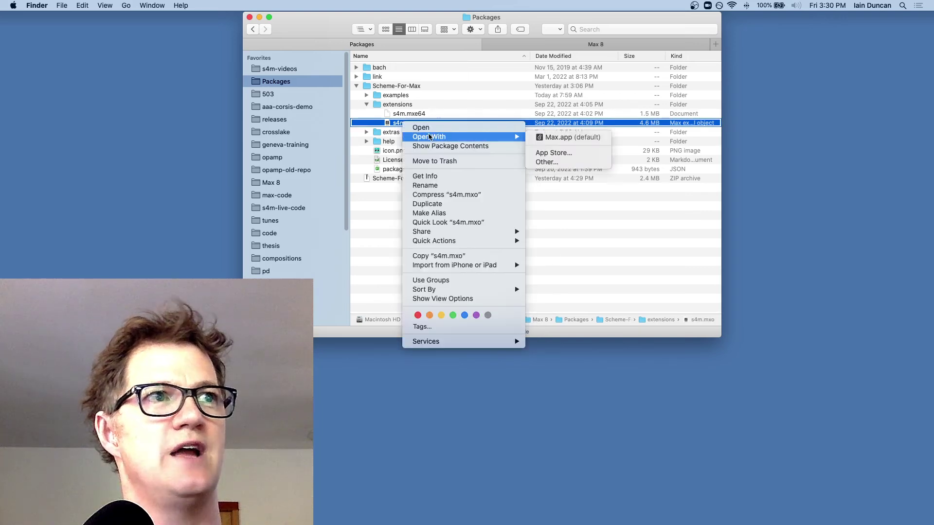
pyautogui.click(552, 138)
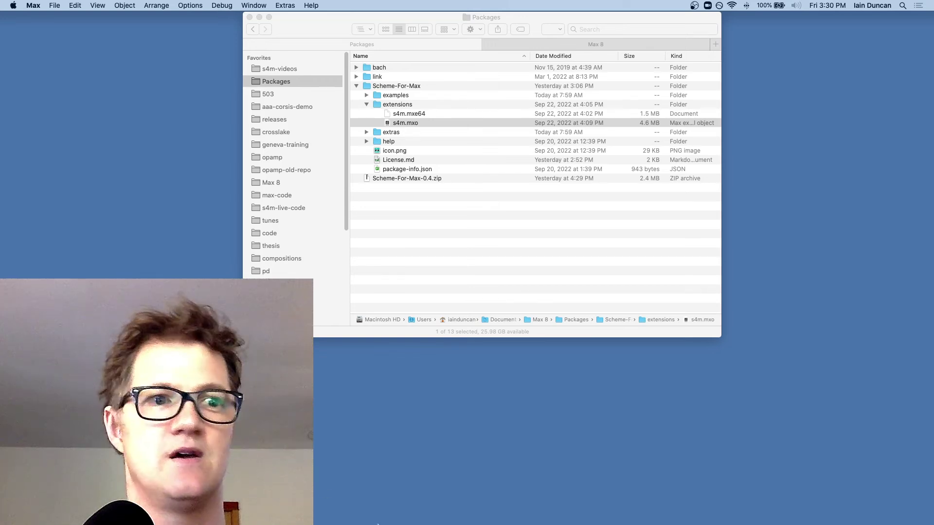
# - Create a new Max patcher and slightly enlarge its window
pyautogui.moveTo(360, 519)
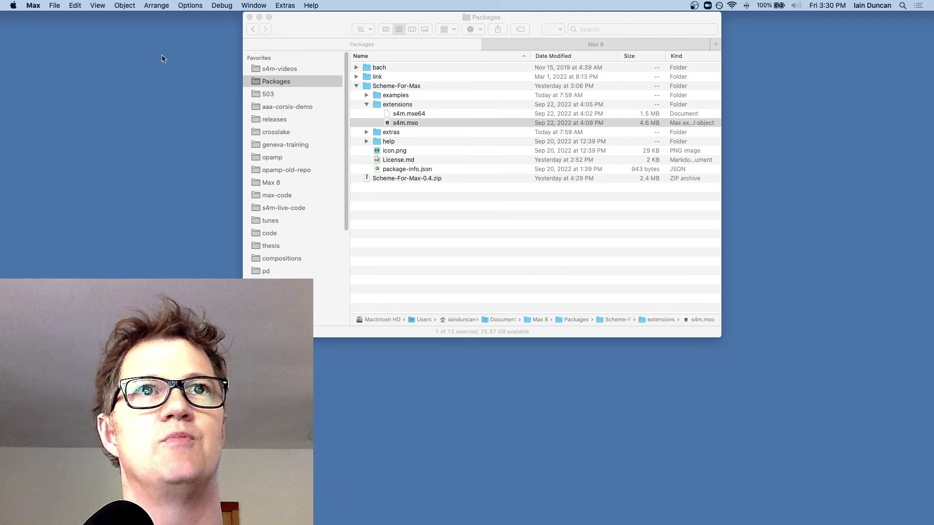
pyautogui.click(54, 6)
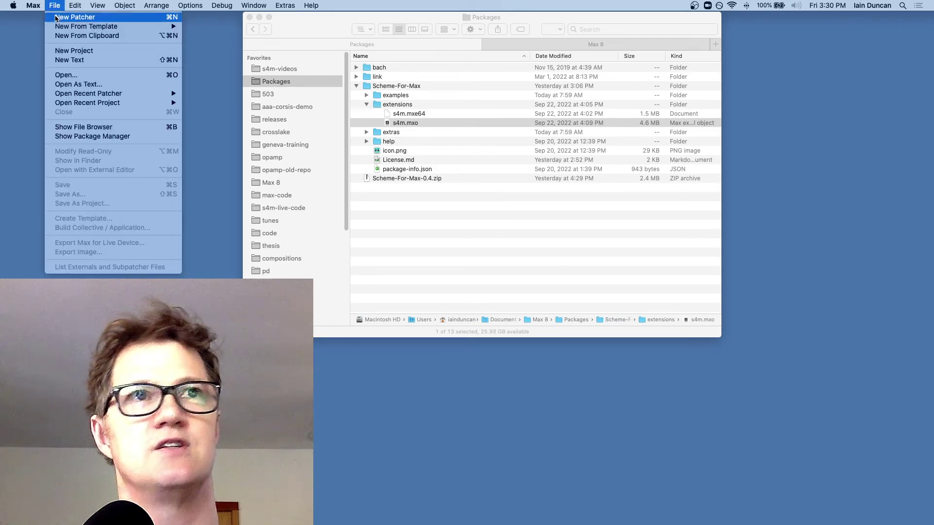
pyautogui.click(55, 18)
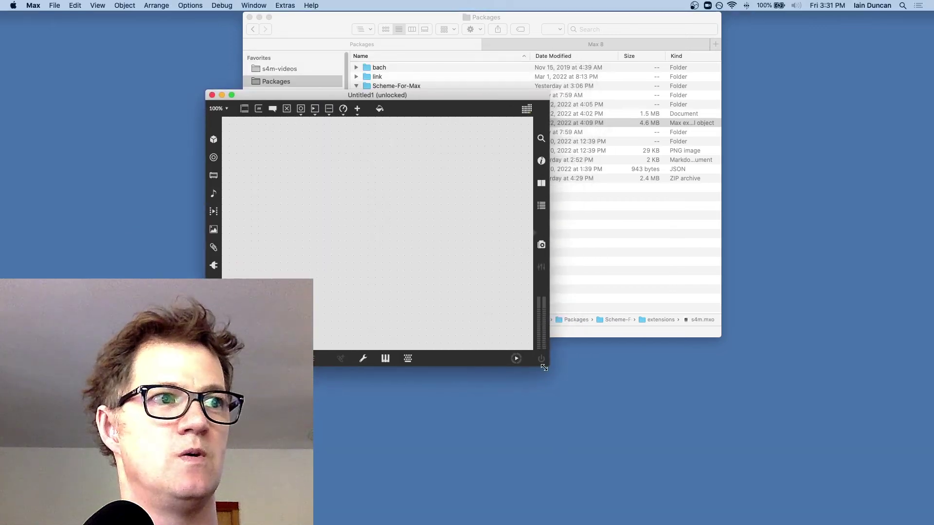
pyautogui.moveTo(544, 368); pyautogui.dragTo(584, 389)
# - Show and clear the Max console beside the empty patcher, and reposition the patcher window over the Finder window
pyautogui.click(579, 217)
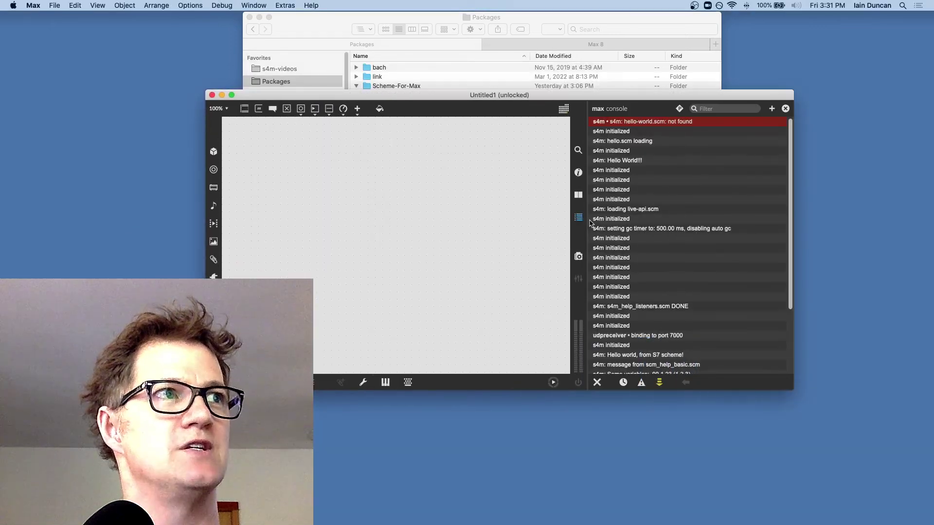
pyautogui.click(597, 383)
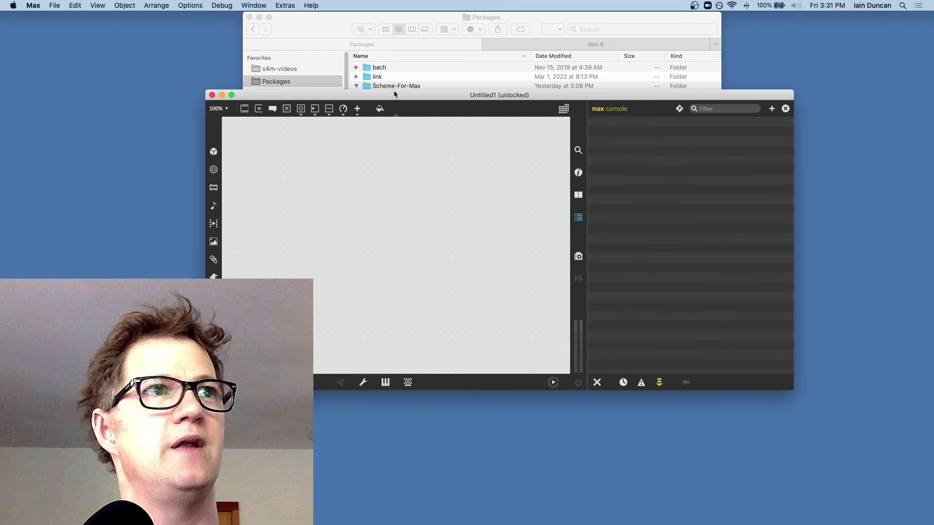
pyautogui.moveTo(393, 94); pyautogui.dragTo(462, 89)
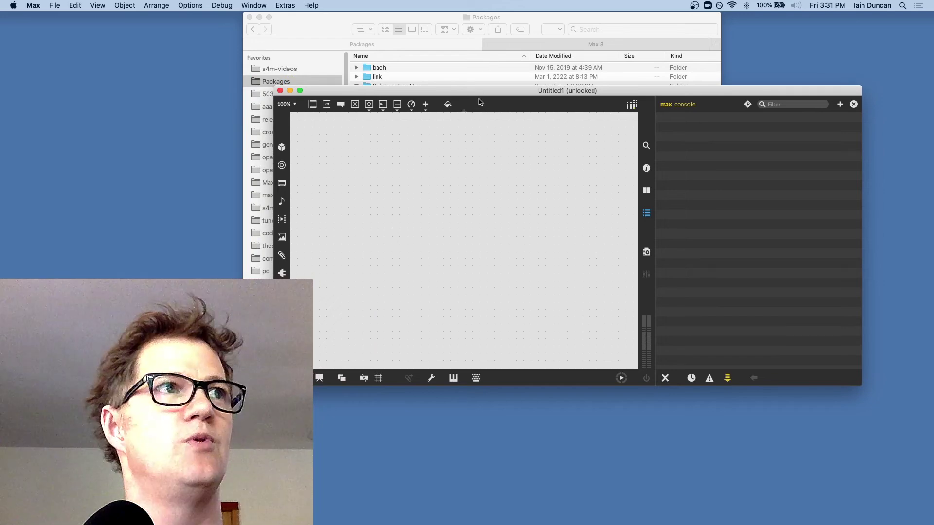
pyautogui.moveTo(477, 93); pyautogui.dragTo(481, 33)
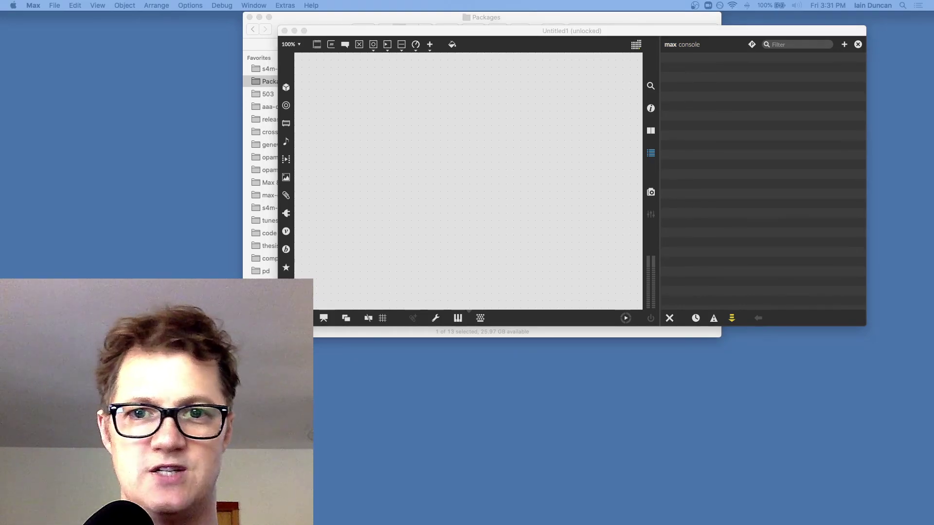
# - Return to the Packages window in Finder and select s4m.mxe64 in the extensions folder
pyautogui.click(335, 18)
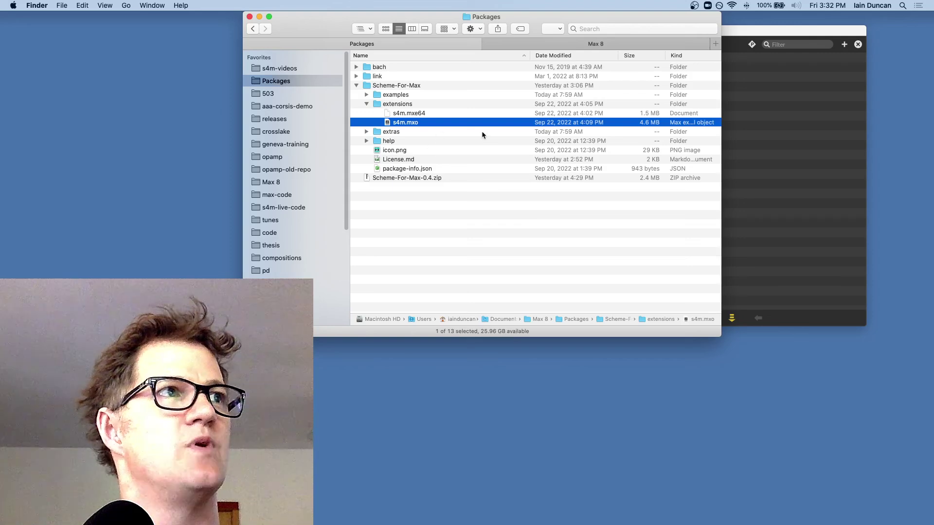
pyautogui.click(402, 115)
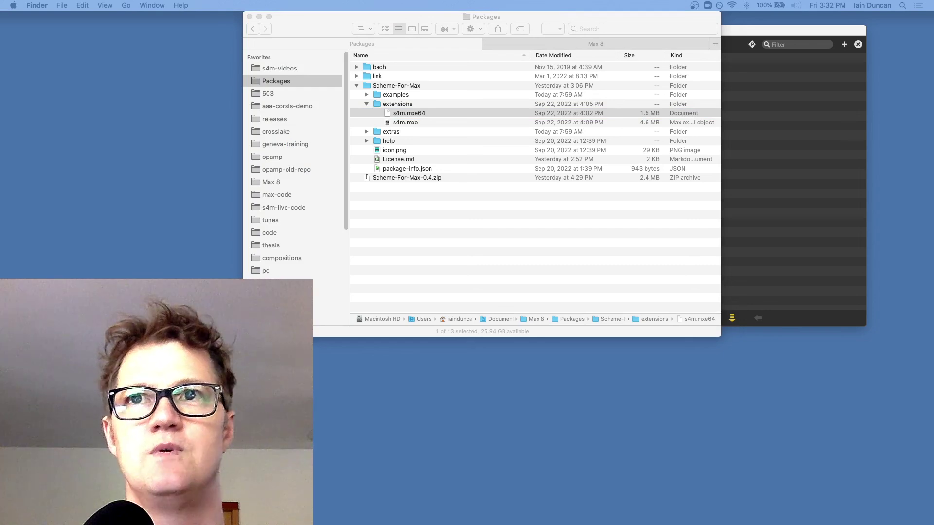
pyautogui.click(403, 113)
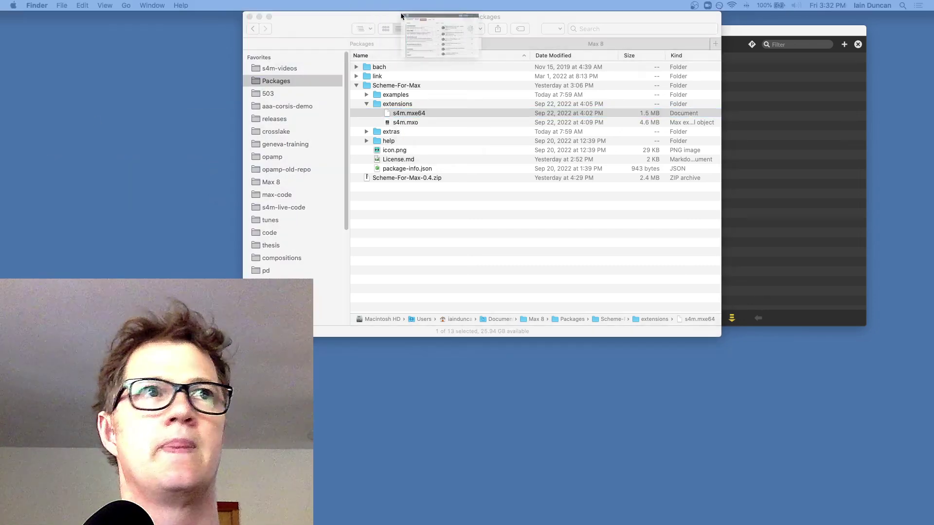
# - Switch to Firefox showing the Scheme for Max Discourse forum and reposition the browser window
pyautogui.press('super+Tab')
pyautogui.moveTo(453, 34); pyautogui.dragTo(756, 8)
pyautogui.click(748, 106)
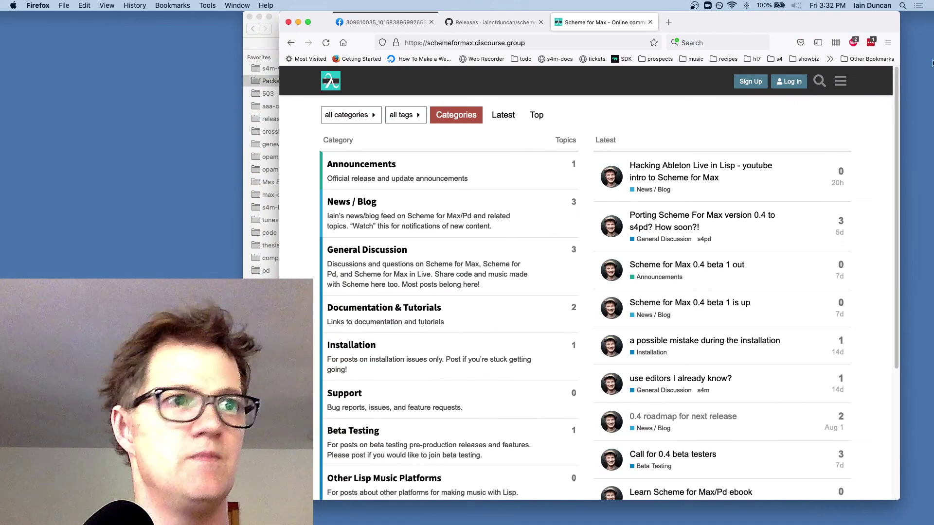